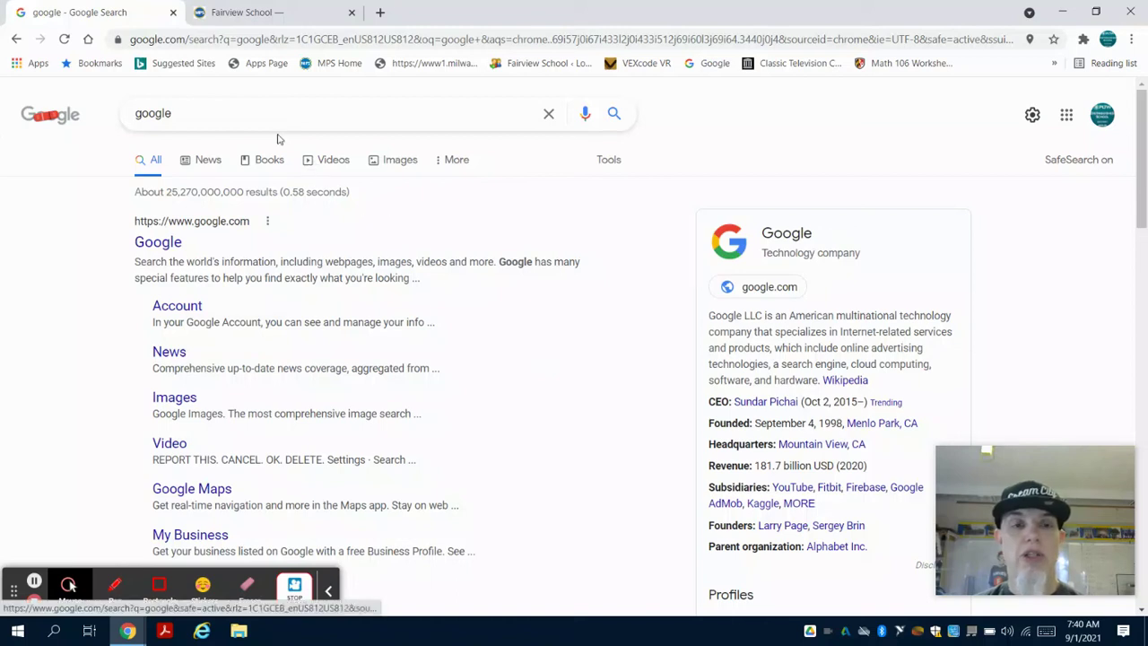
Search Google for 'onshape' and open the 'Onshape | Product Development Platform' result.
drag(248, 113, 123, 108)
text(onshape)
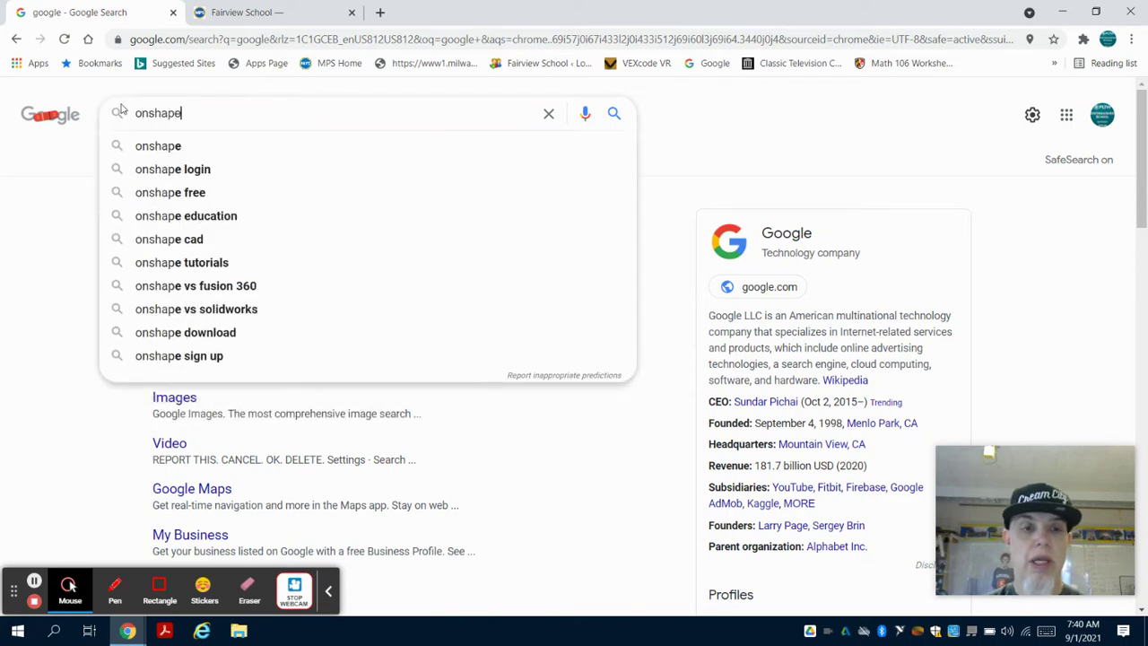
key(Return)
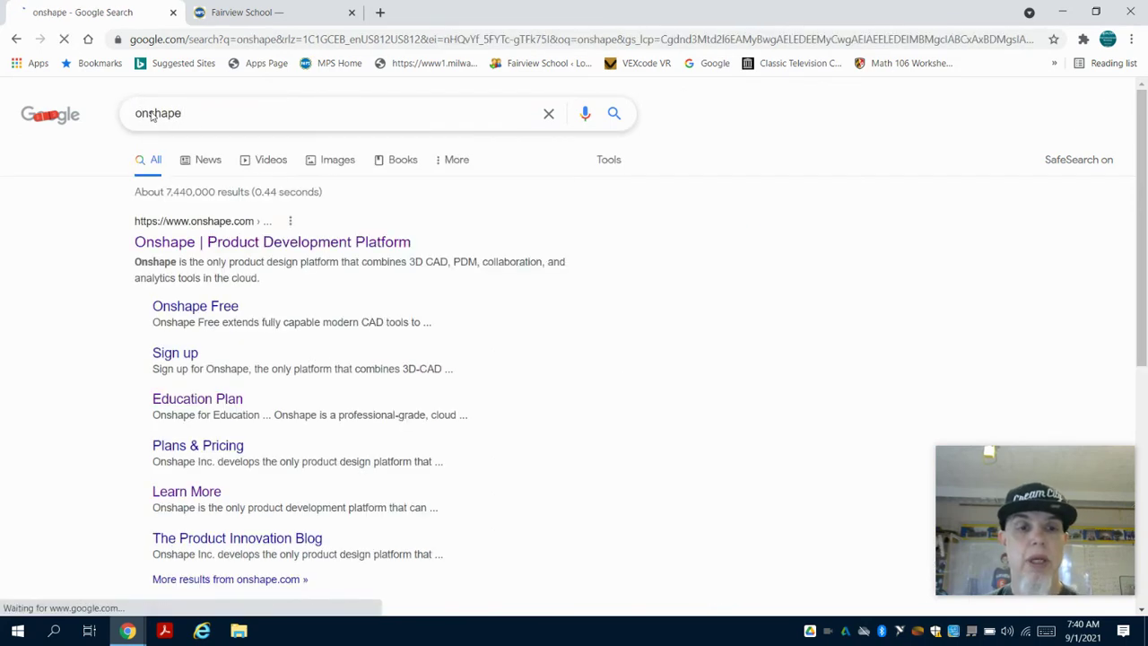
click(227, 247)
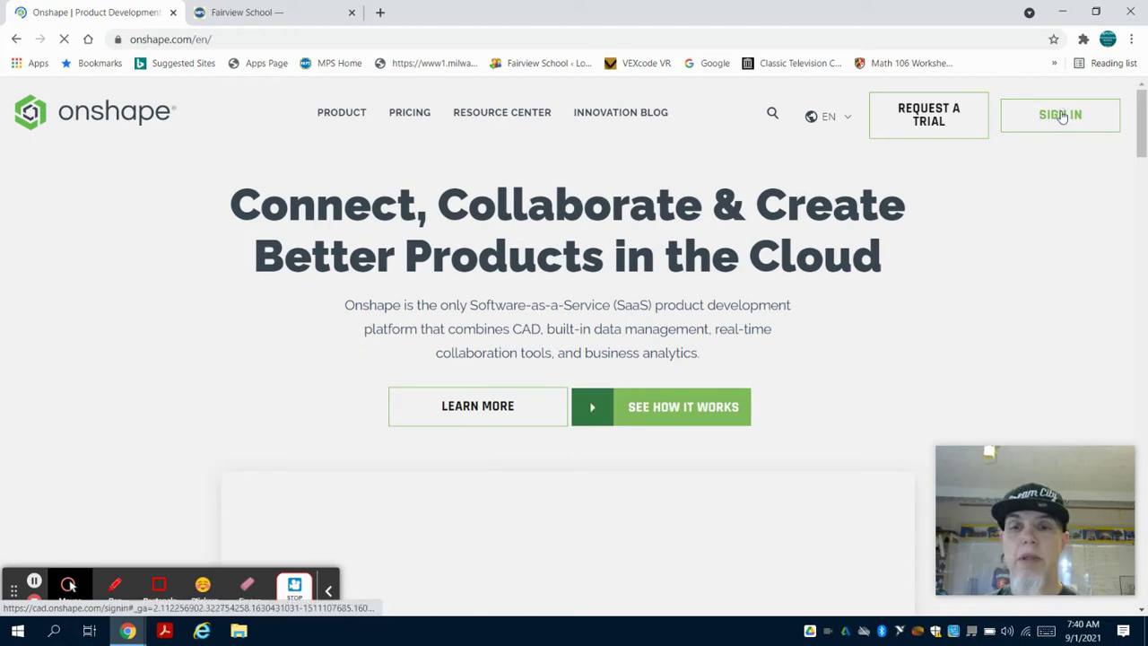
Go from Sign In to the sign-up page and choose the Education Account plan.
click(1062, 117)
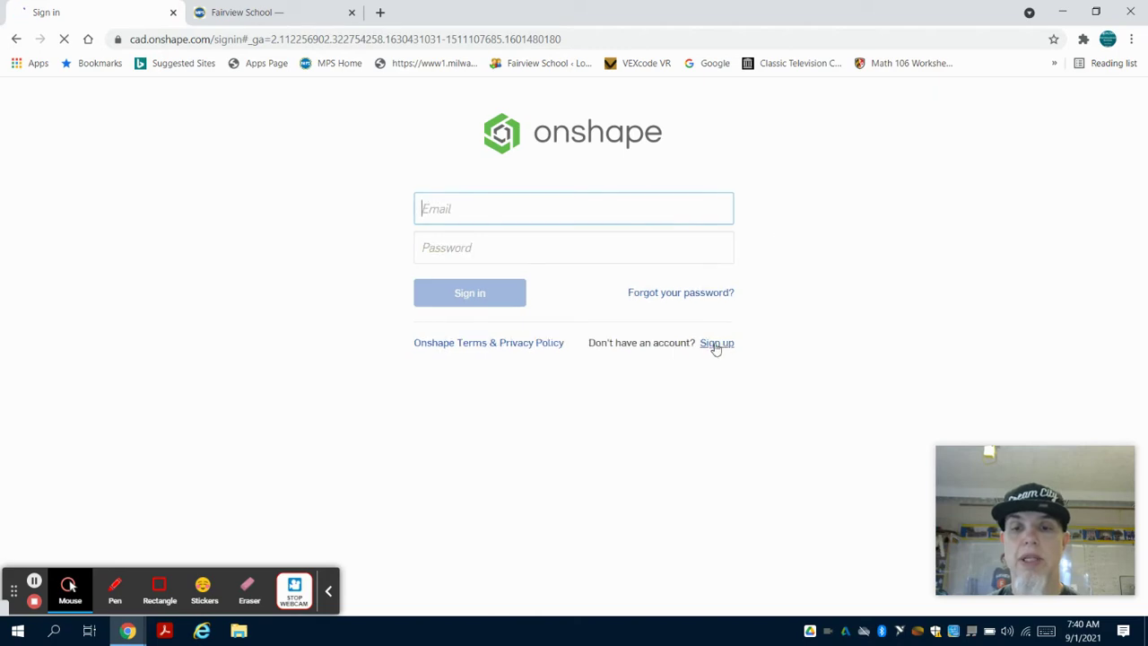
click(716, 347)
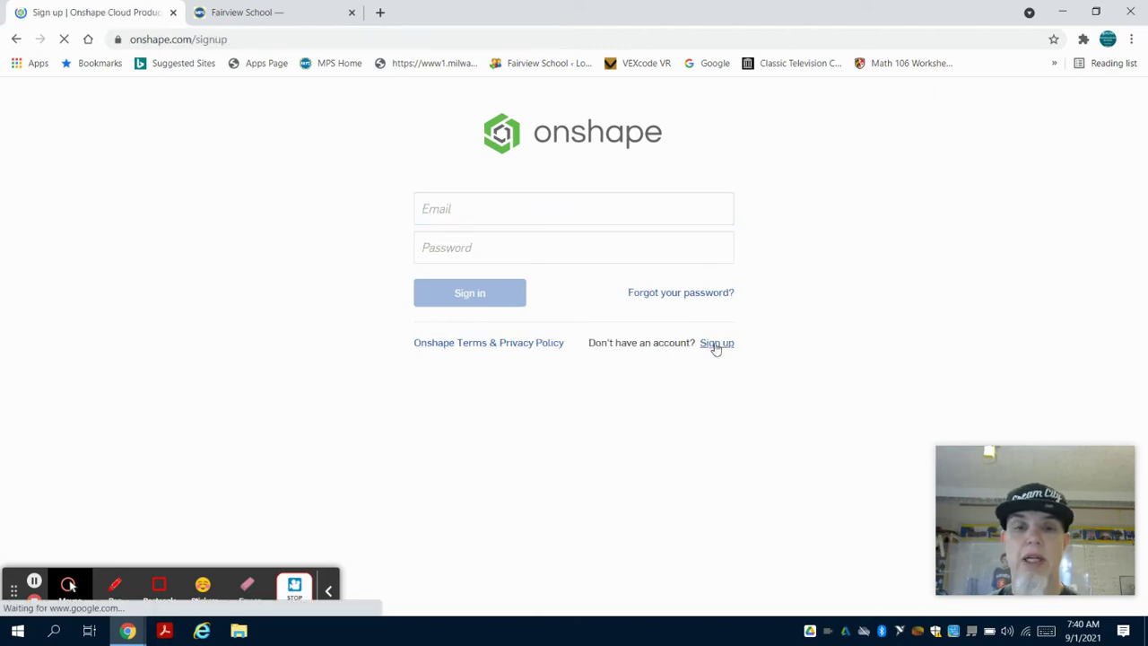
scroll(716, 349, down, 7)
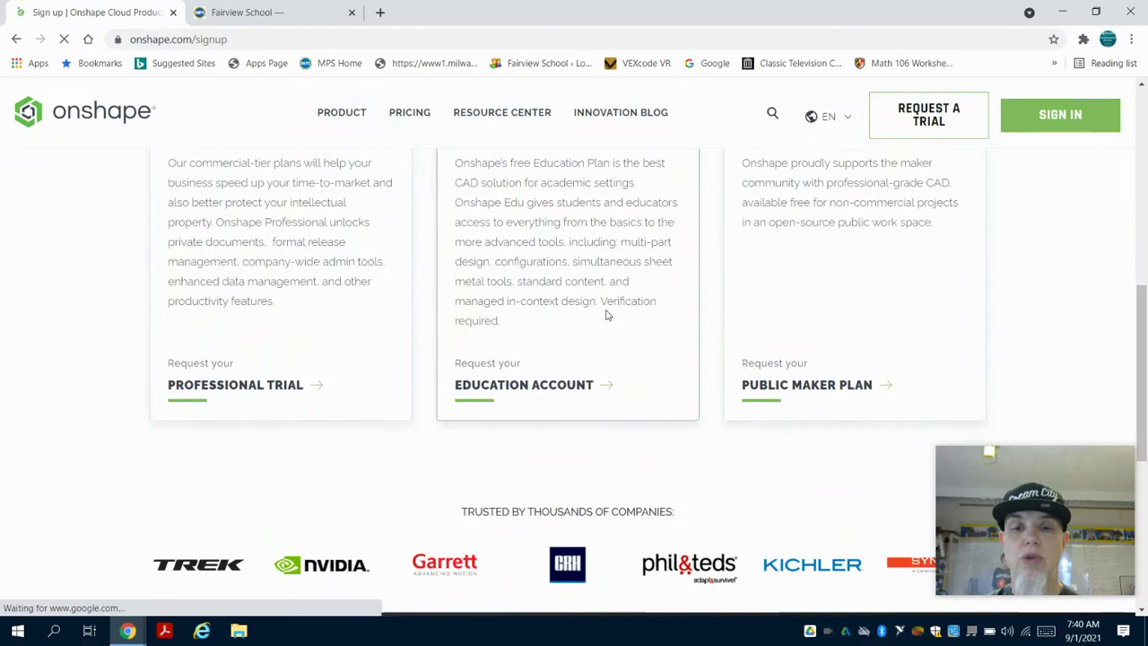
click(563, 384)
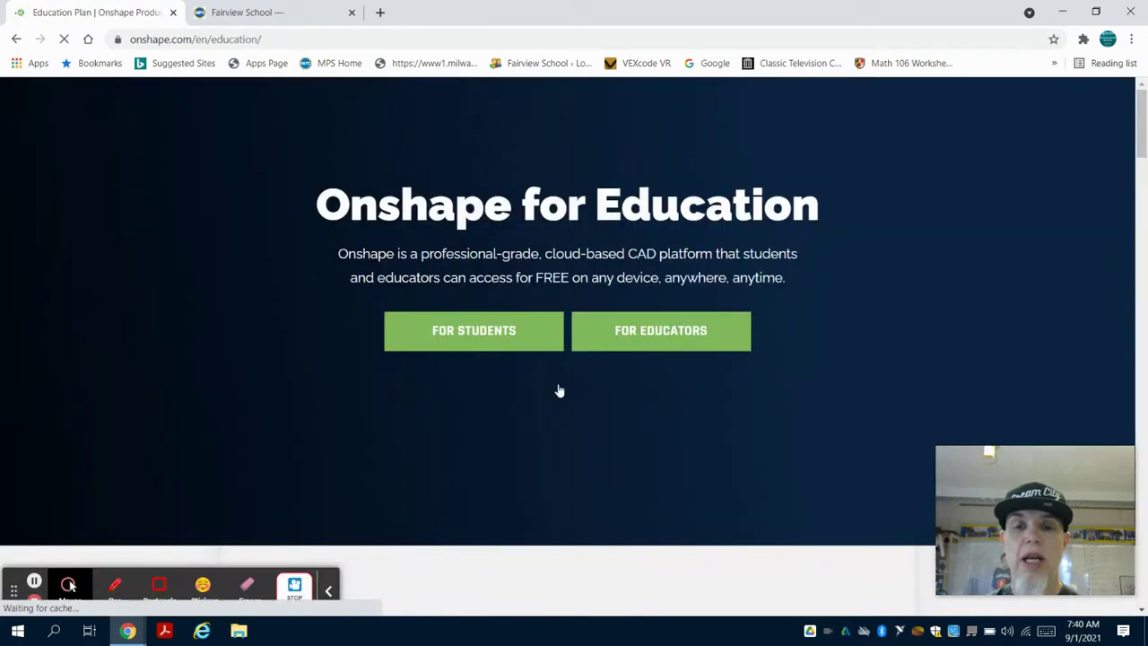
Open the For Students form and enter the student's first name, last name and school e-mail.
click(499, 334)
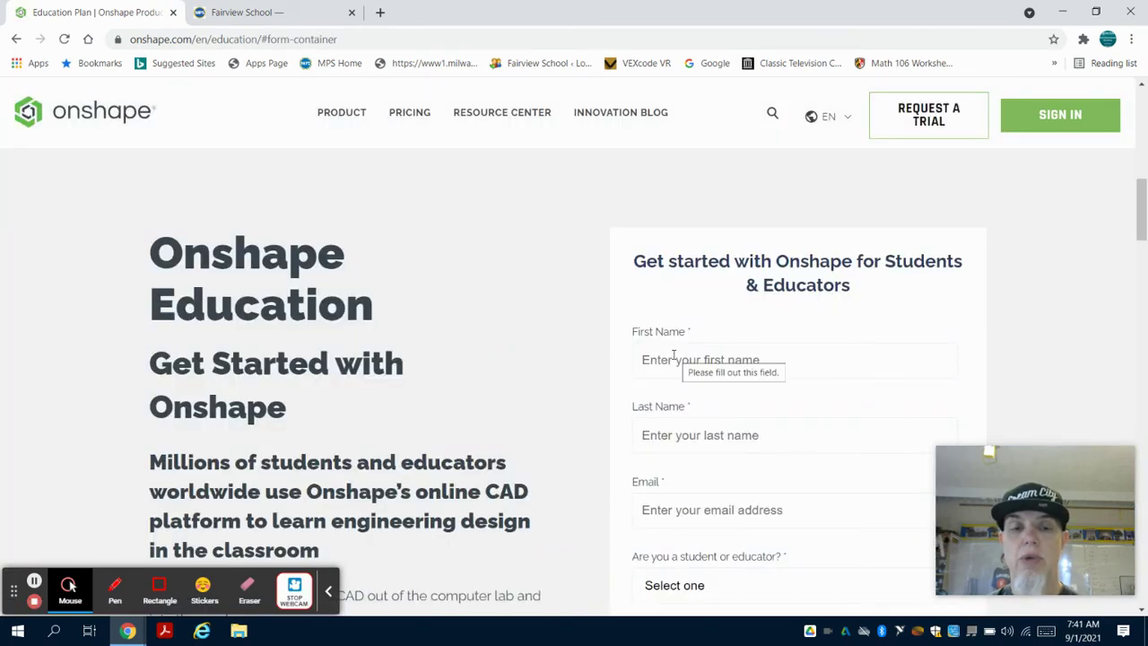
scroll(736, 350, down, 1)
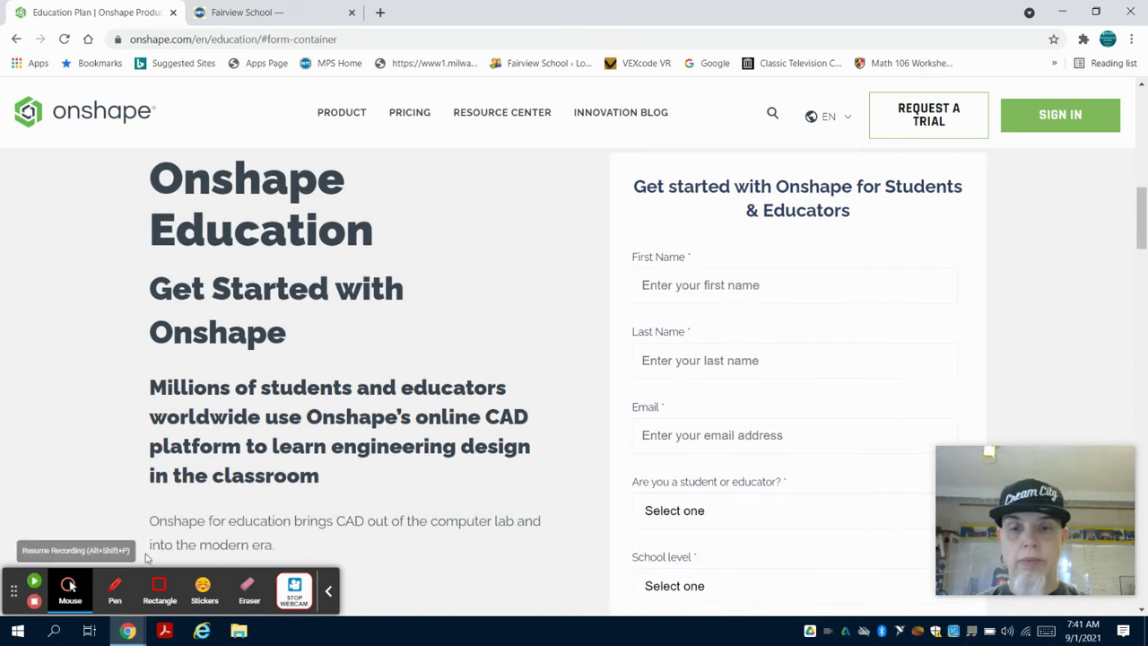
click(673, 286)
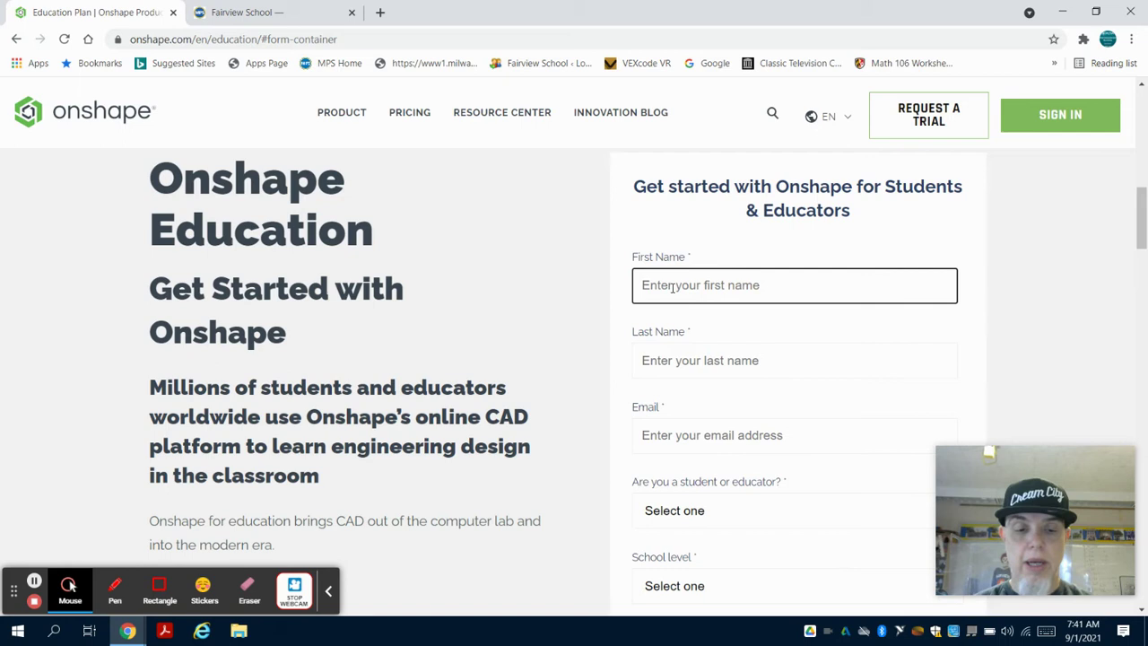
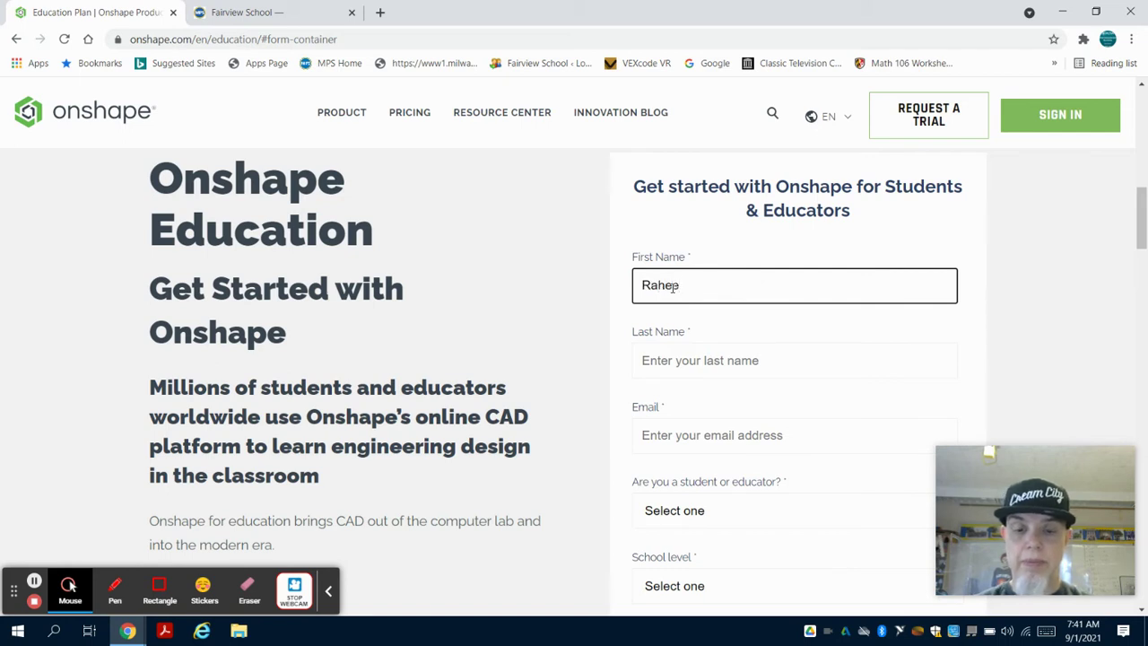
key(Tab)
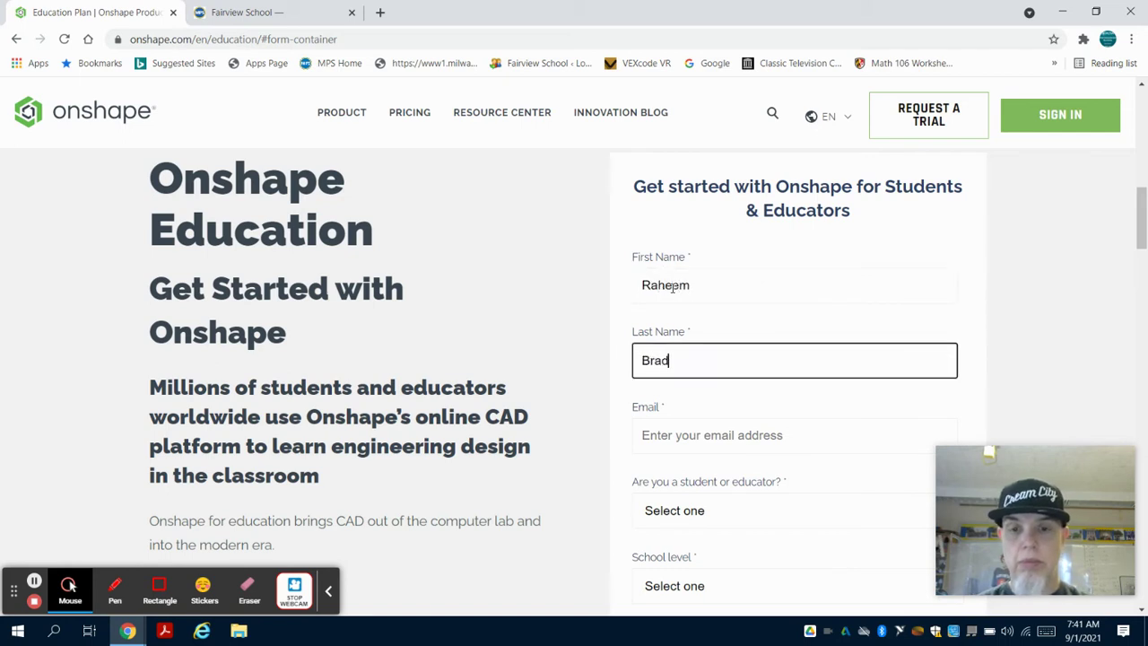
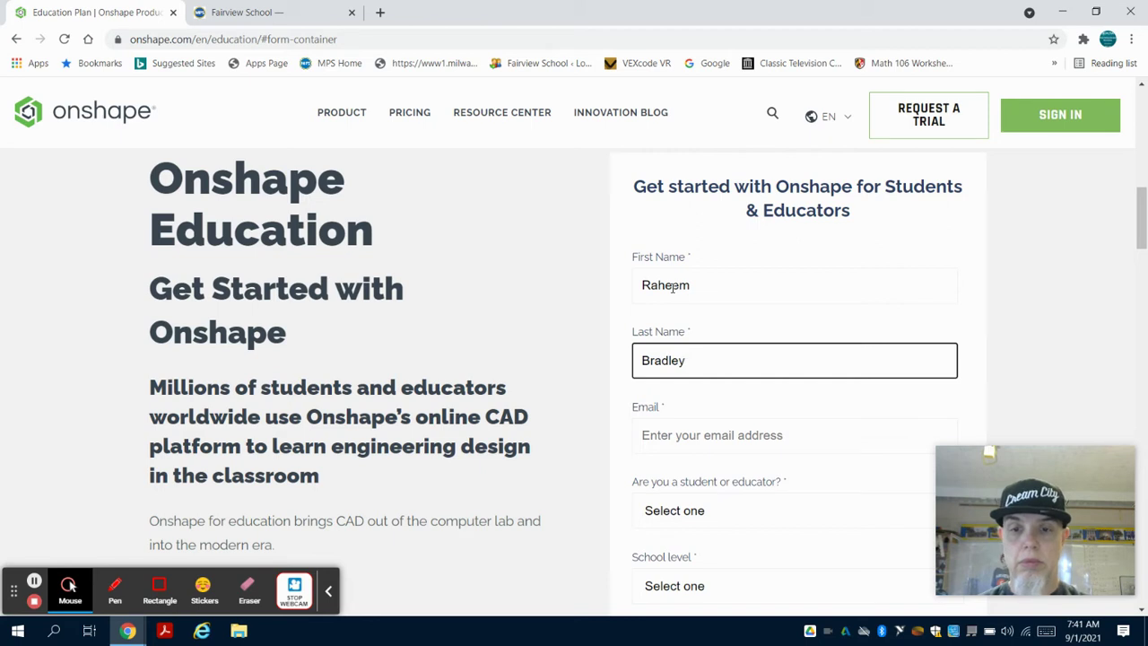
key(Tab)
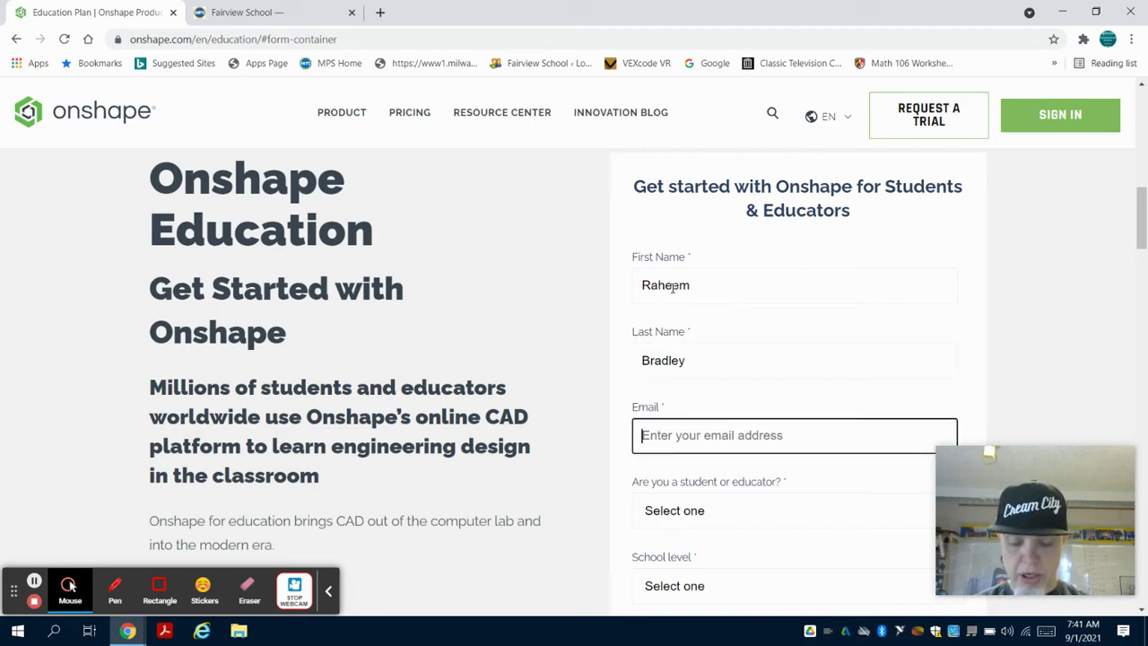
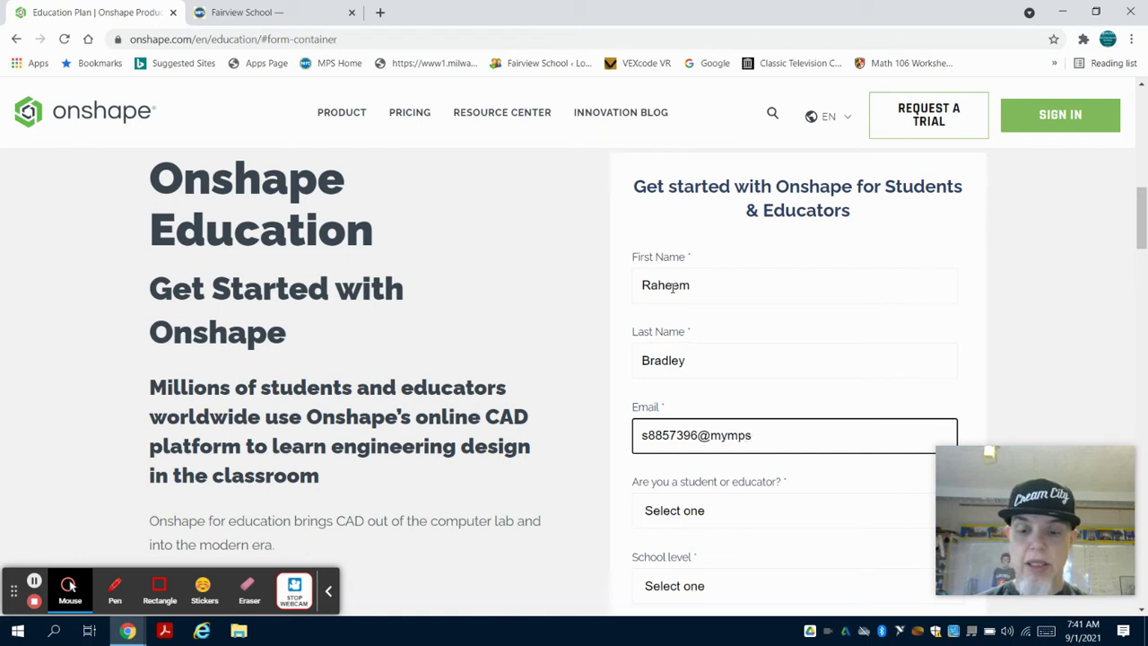
Choose Student and Grade School (K-12), tick the contact consent, and submit with Create EDU Account.
scroll(687, 230, down, 2)
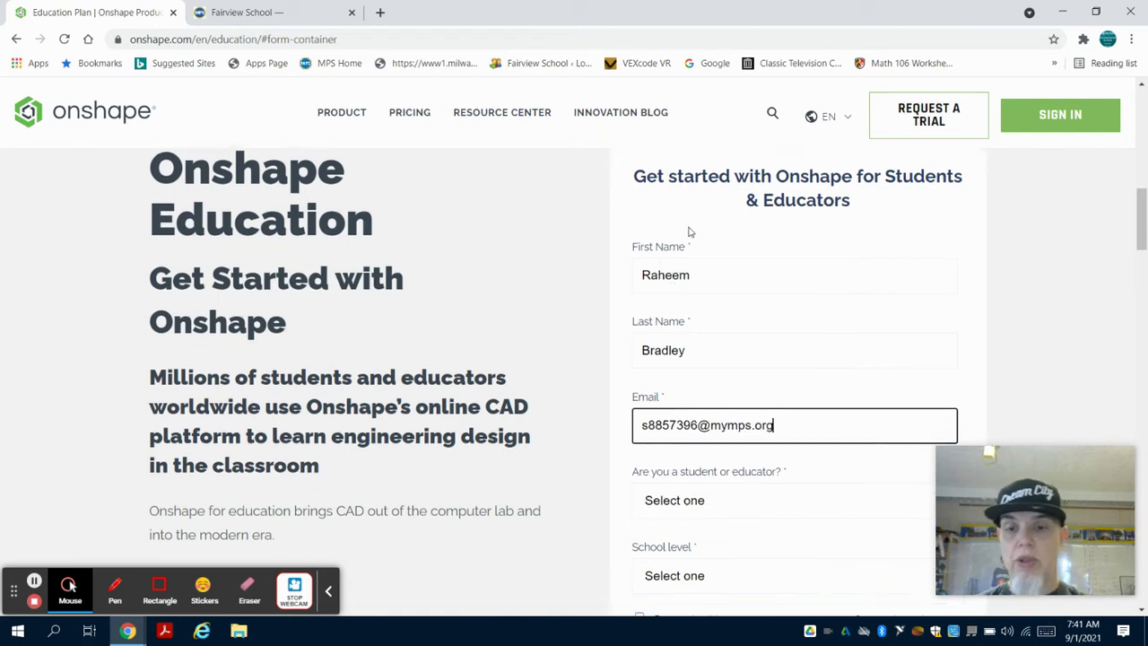
click(705, 362)
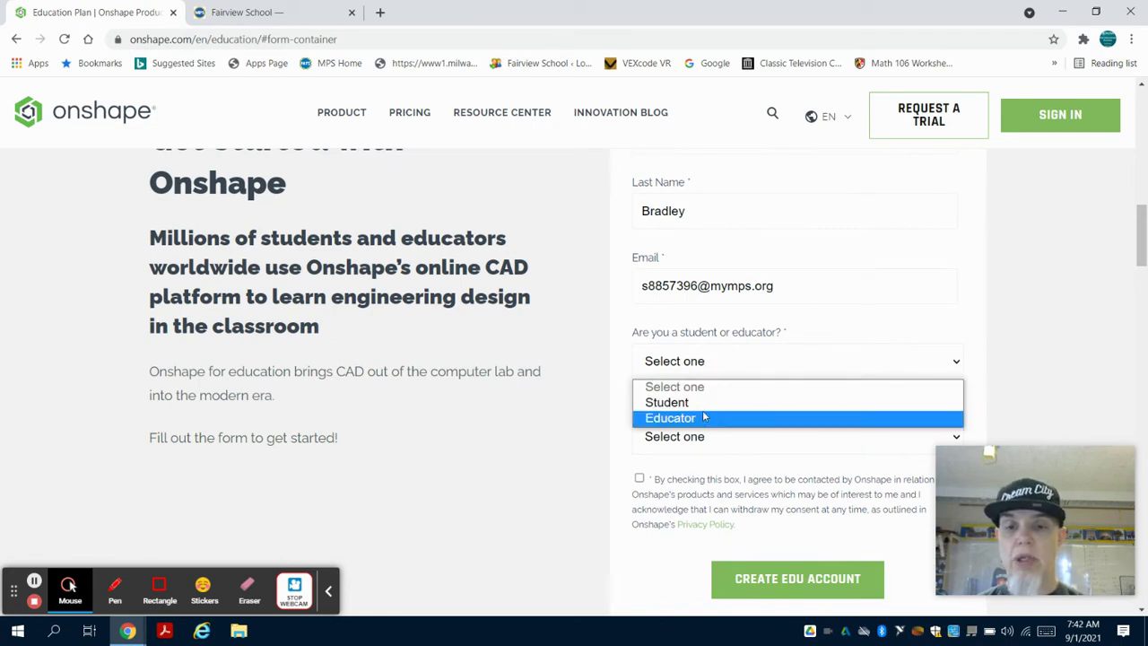
click(706, 403)
click(705, 433)
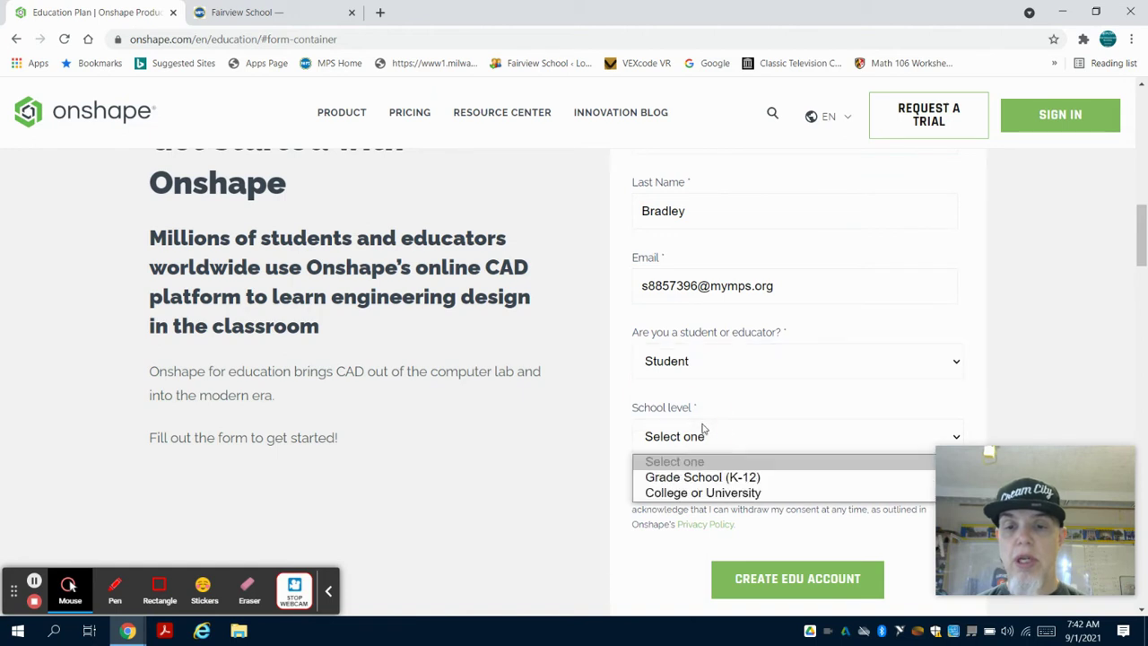
click(708, 478)
click(639, 478)
scroll(569, 474, down, 1)
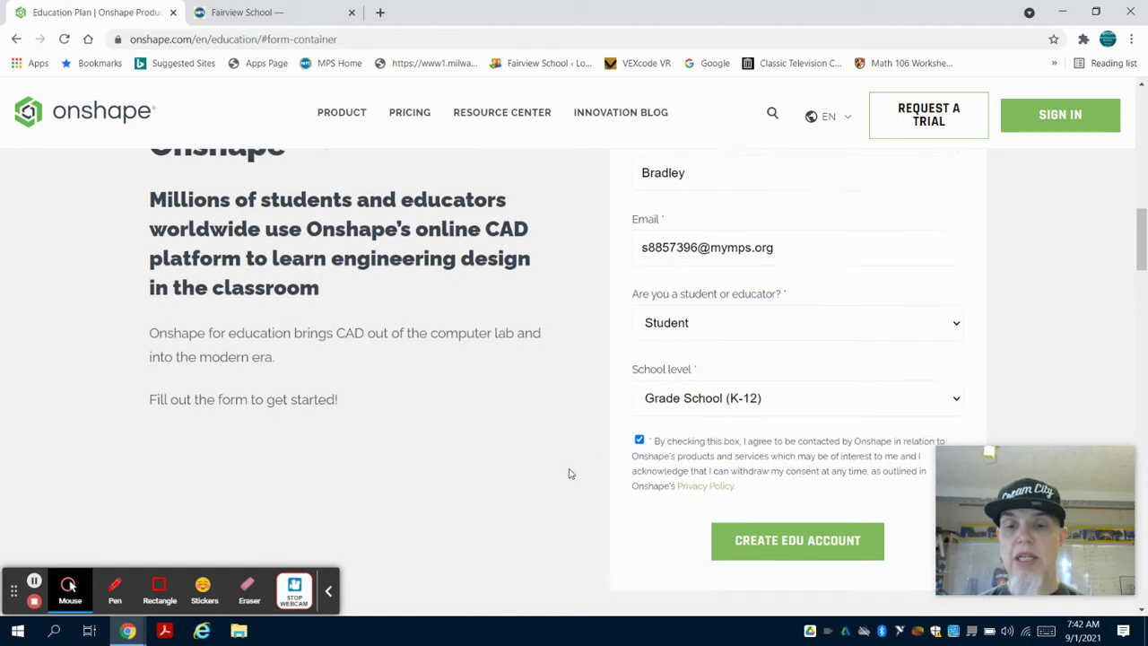
scroll(569, 474, down, 3)
click(743, 443)
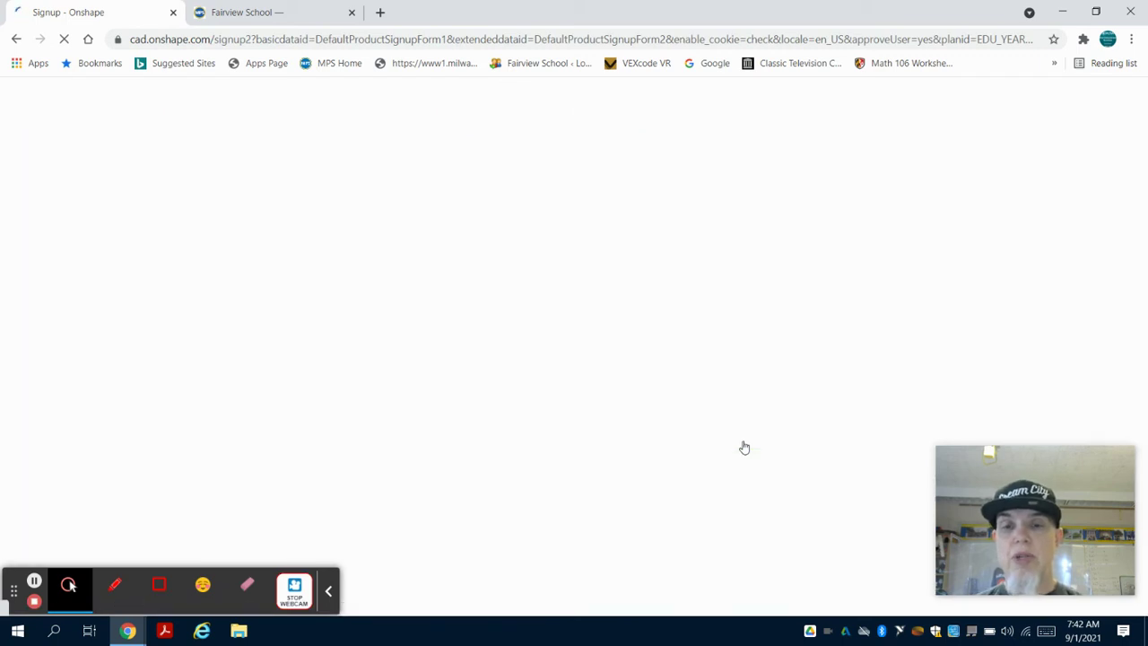
Start typing 'Fairview School' in the School name field, correcting the mistyped capitals.
click(514, 275)
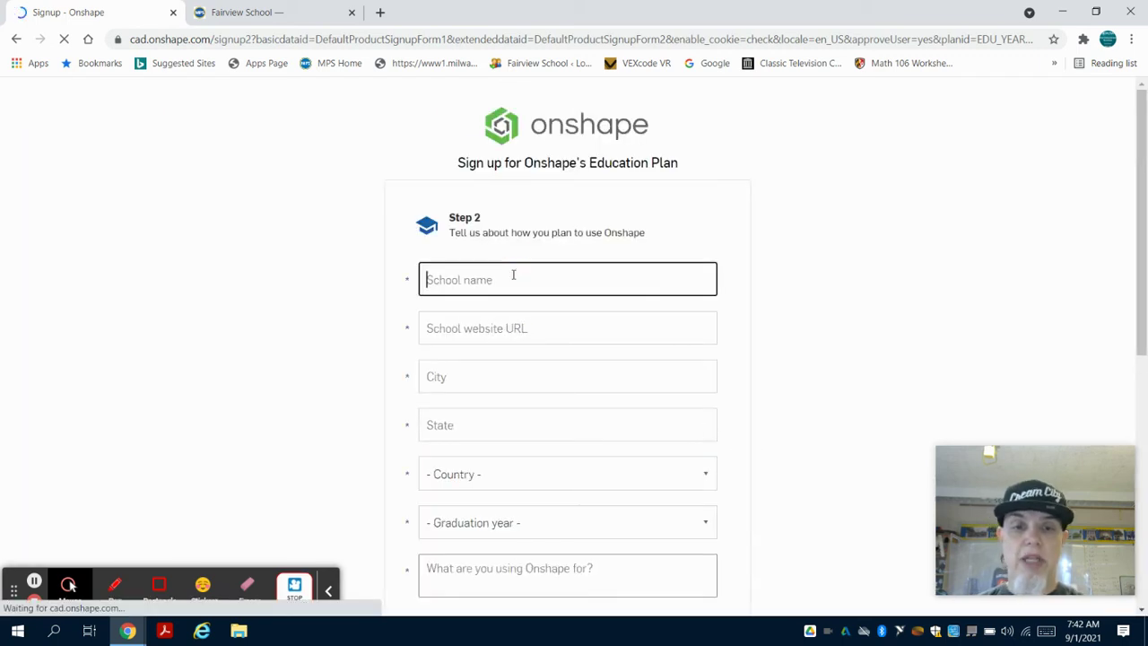
text(Fairvi)
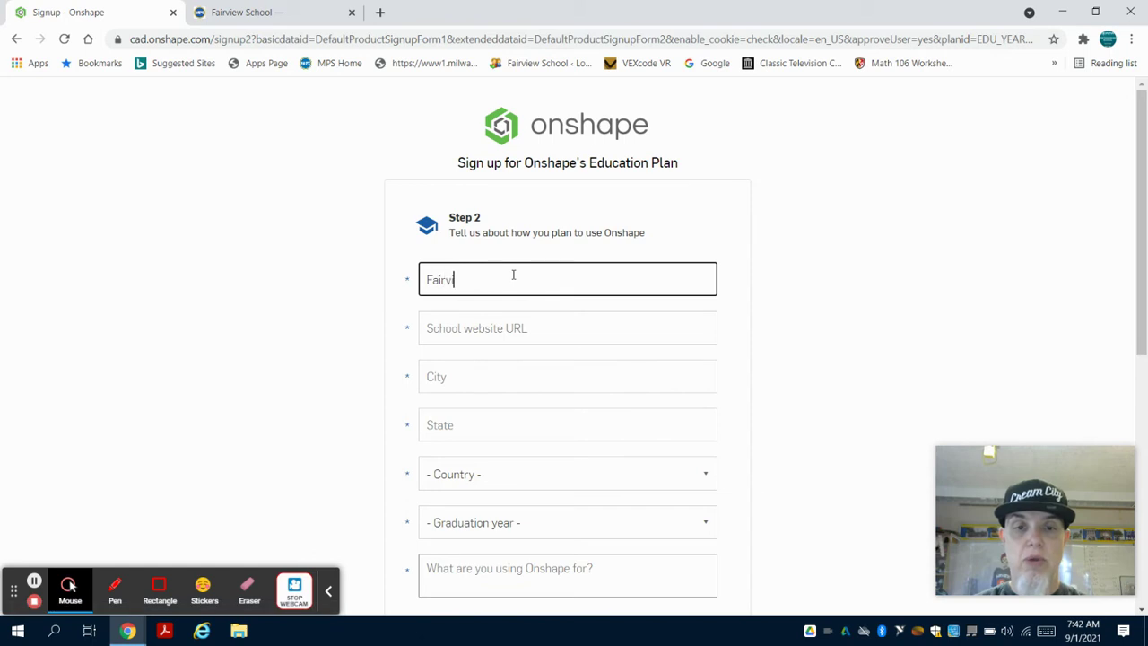
text(ew SCH)
key(BackSpace)
key(BackSpace)
Finish the 'Fairview School' name and copy the school website's URL from its tab.
text(ch)
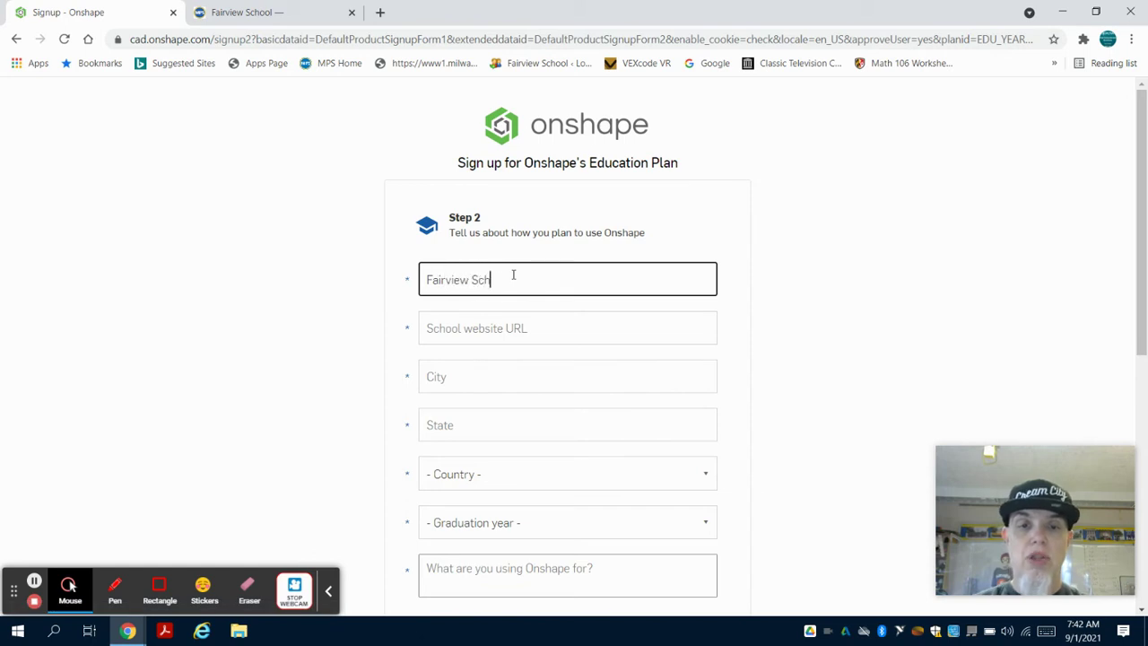
text(ool)
click(296, 12)
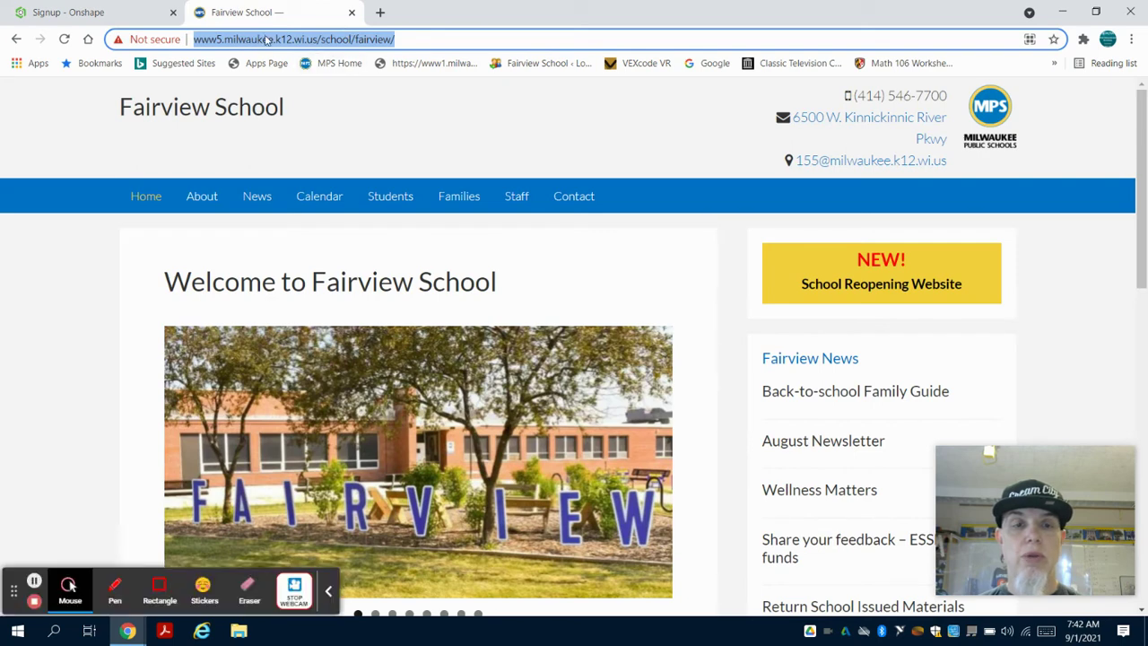
right_click(263, 40)
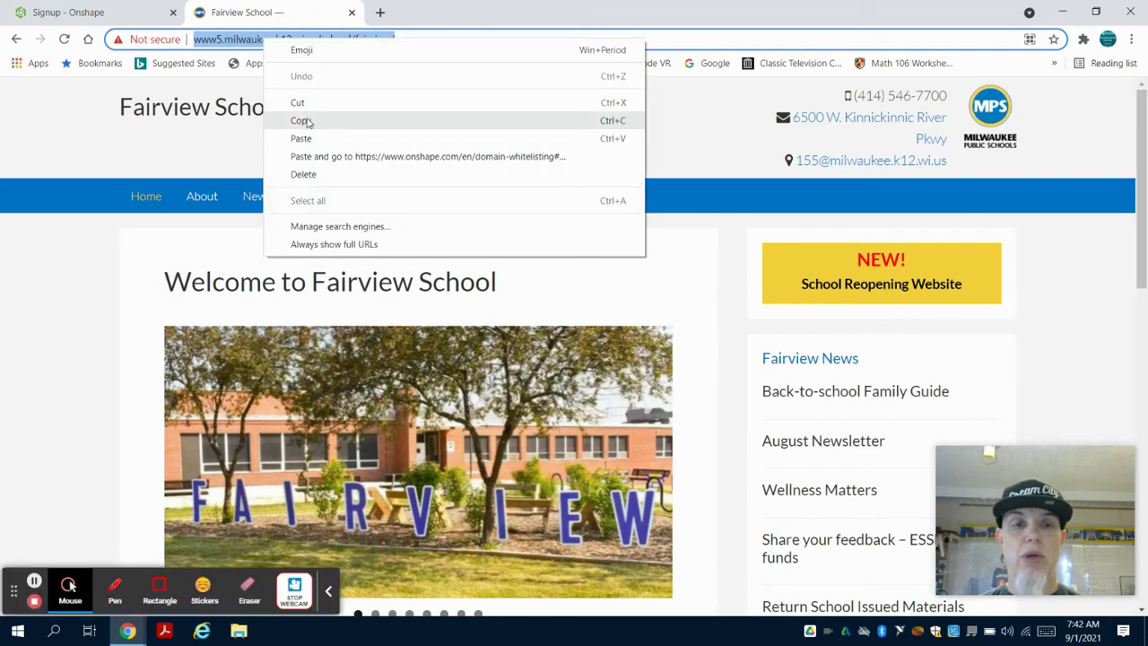
click(303, 120)
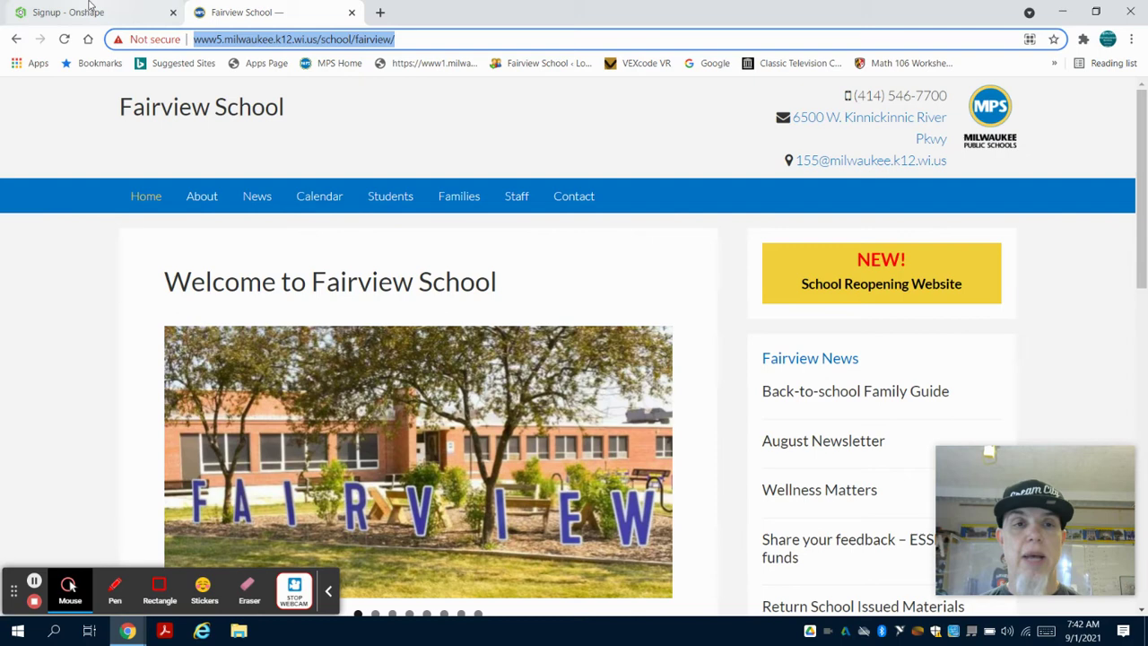
click(90, 11)
Paste the school URL and enter city Milwaukee, state WI, and country United States.
click(482, 331)
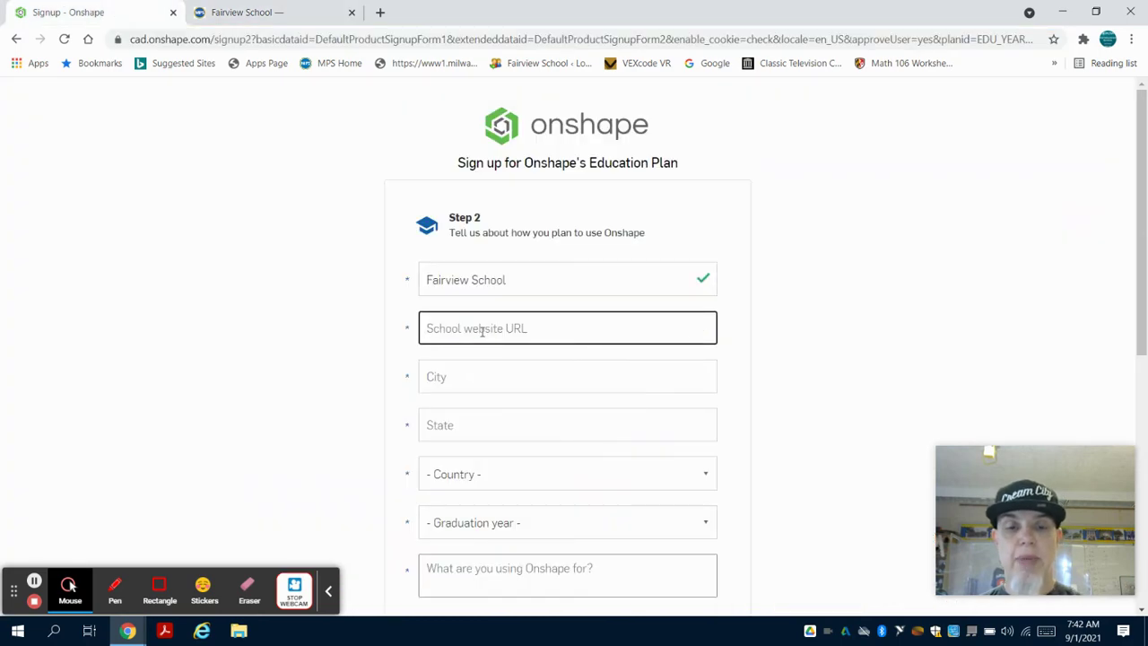
key(ctrl+v)
click(479, 376)
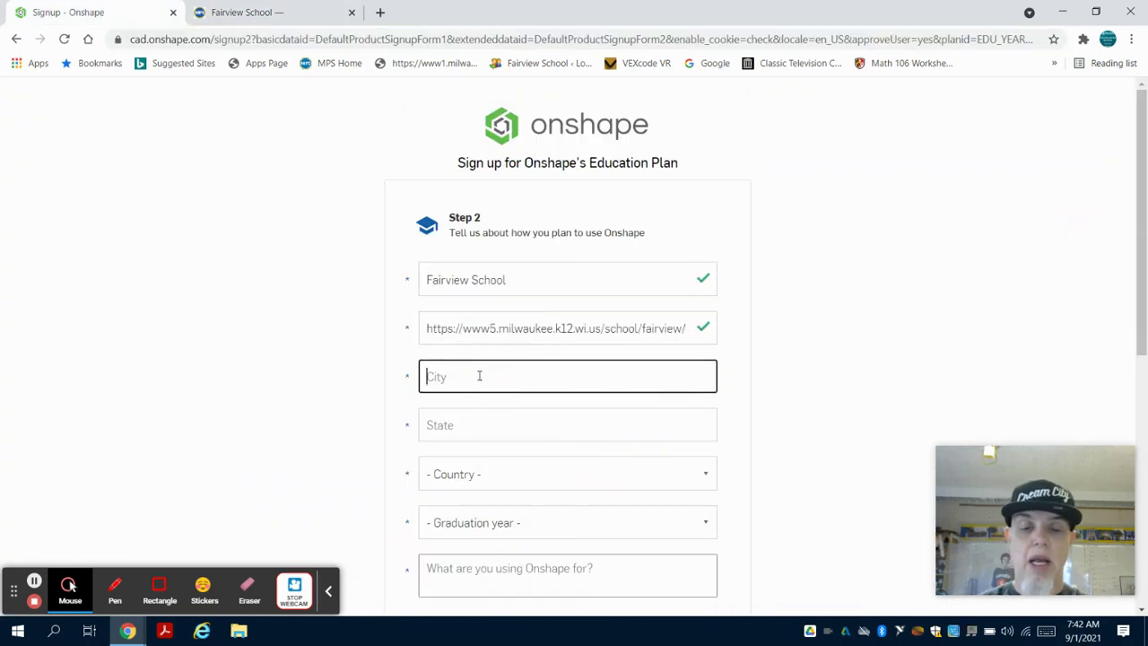
text(Milwaukee)
key(Tab)
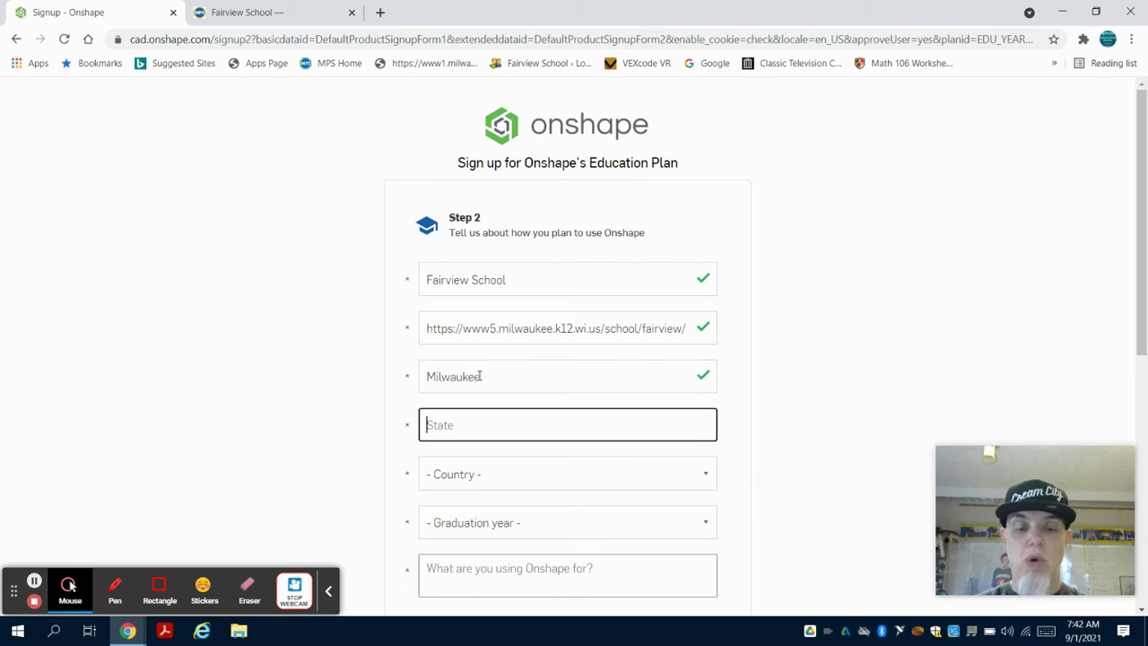
text(WI)
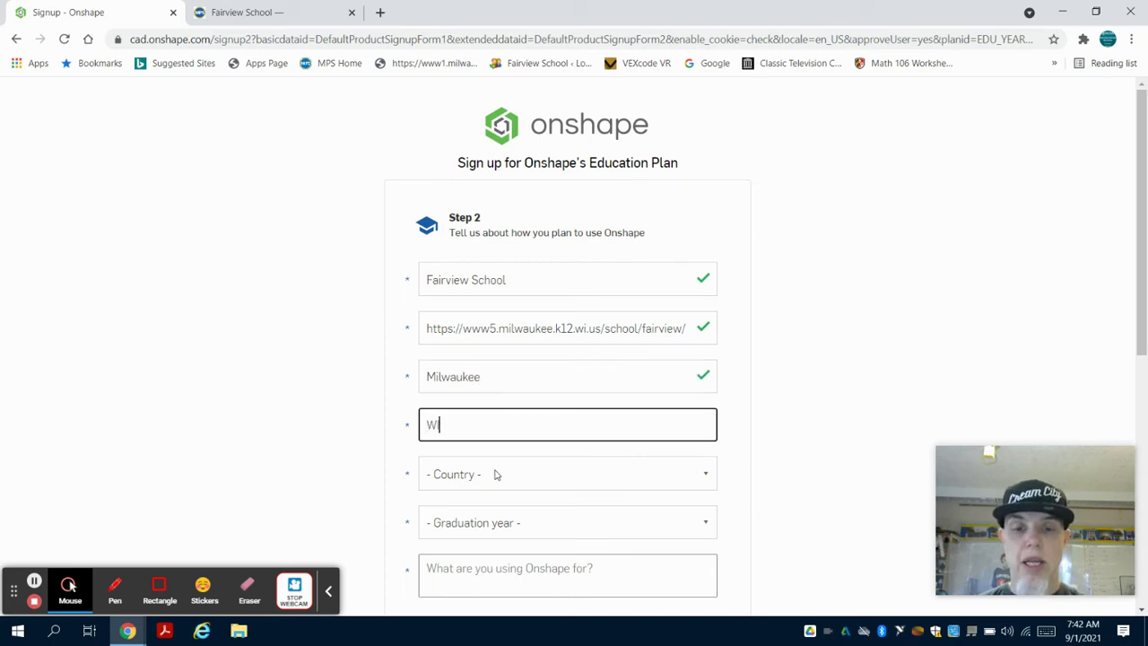
click(494, 473)
key(u)
scroll(492, 454, down, 1)
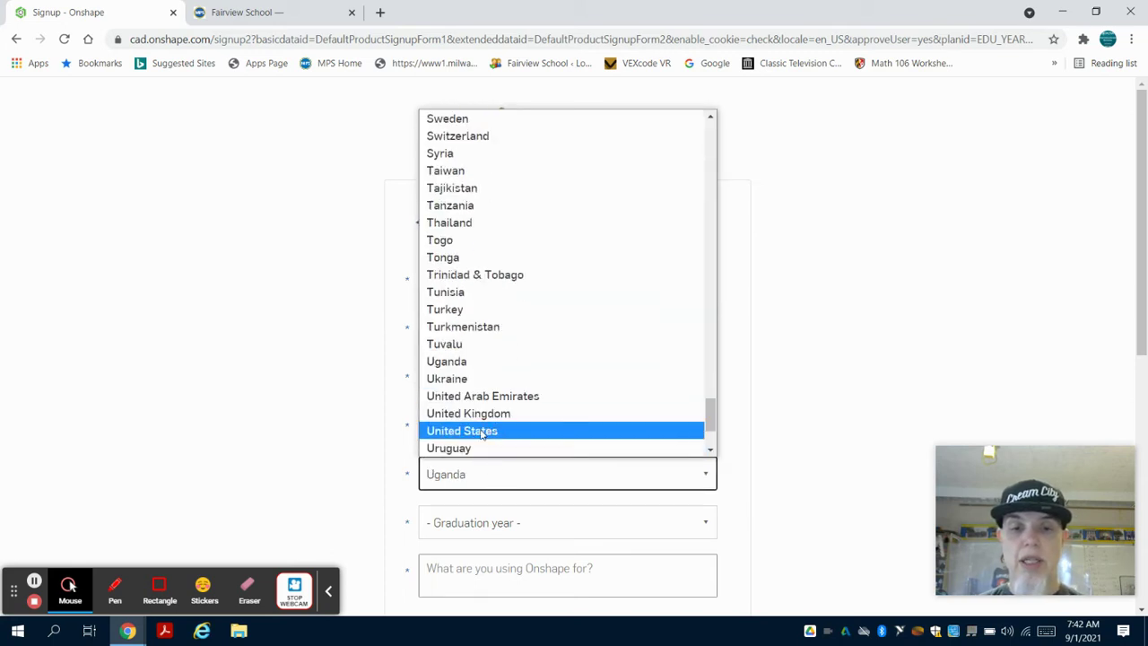
click(484, 431)
Set graduation year to 2025 and enter PLTW as the intended use.
scroll(355, 467, down, 1)
click(456, 373)
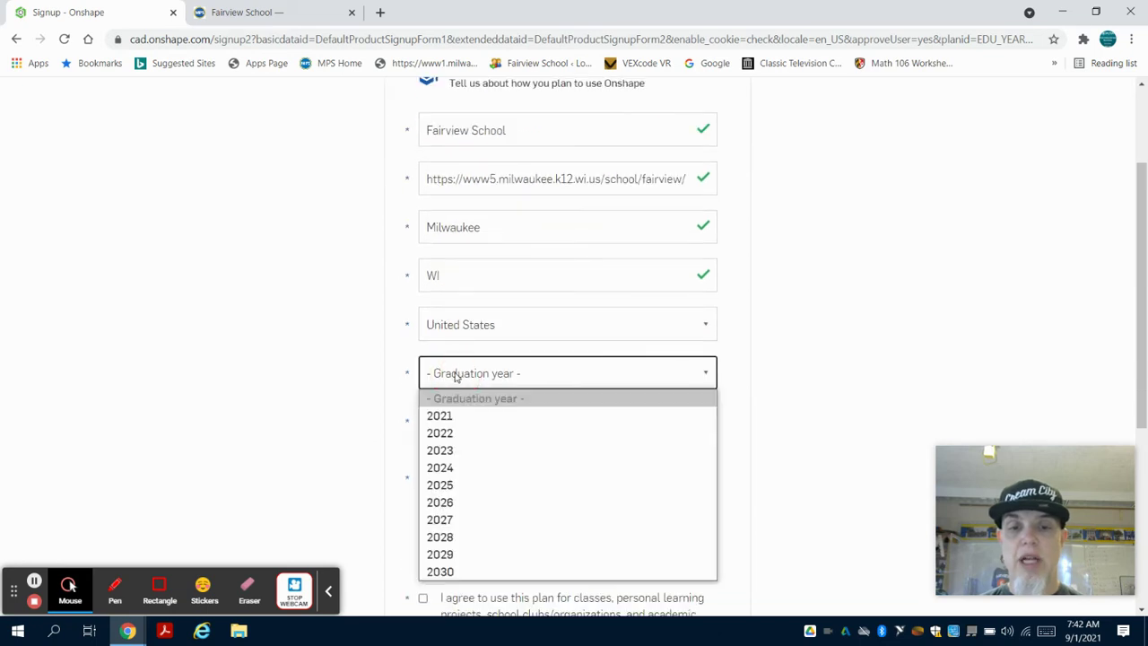
click(470, 491)
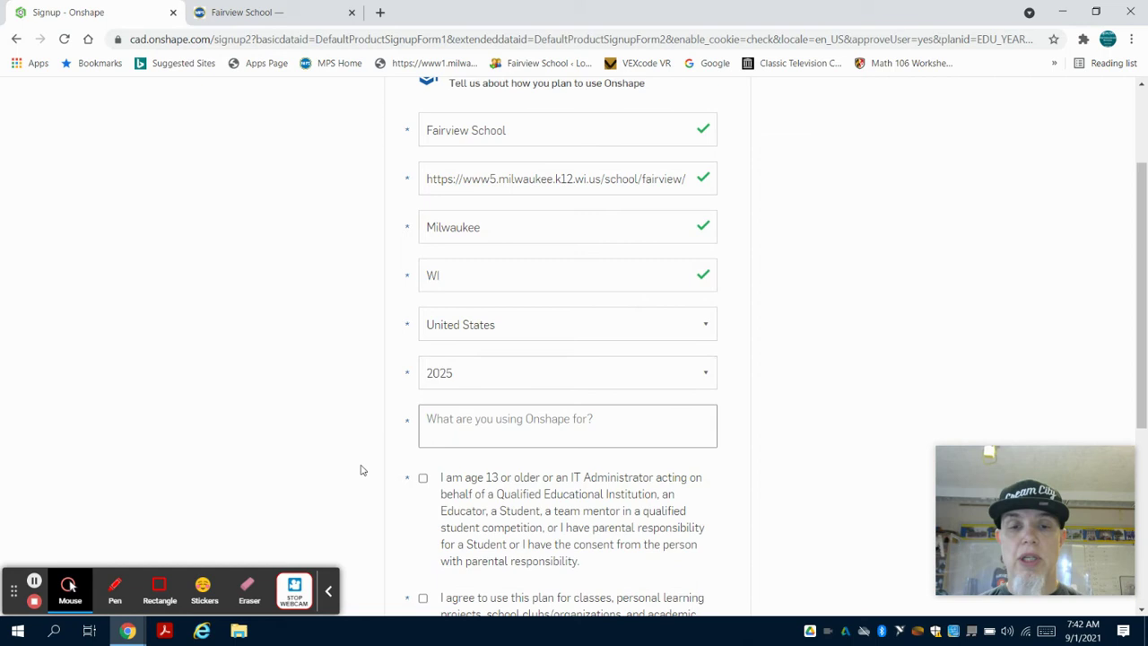
scroll(438, 433, down, 1)
click(457, 363)
text(PLTW)
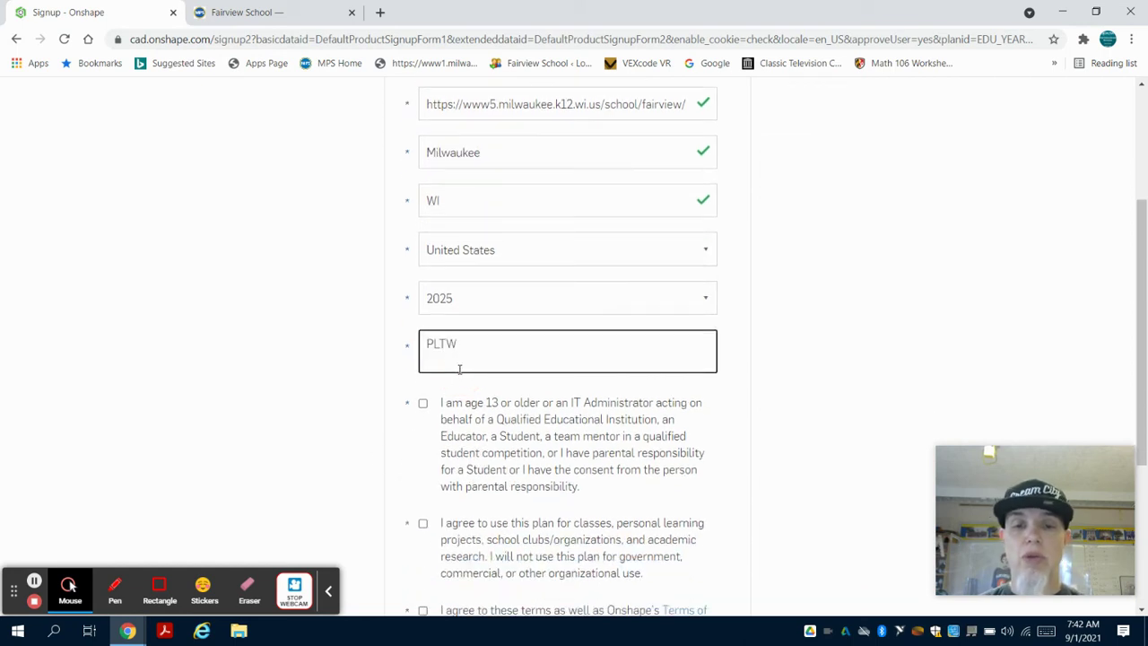
Tick the age, education-only and Terms checkboxes plus reCAPTCHA, then create the account.
scroll(460, 369, down, 3)
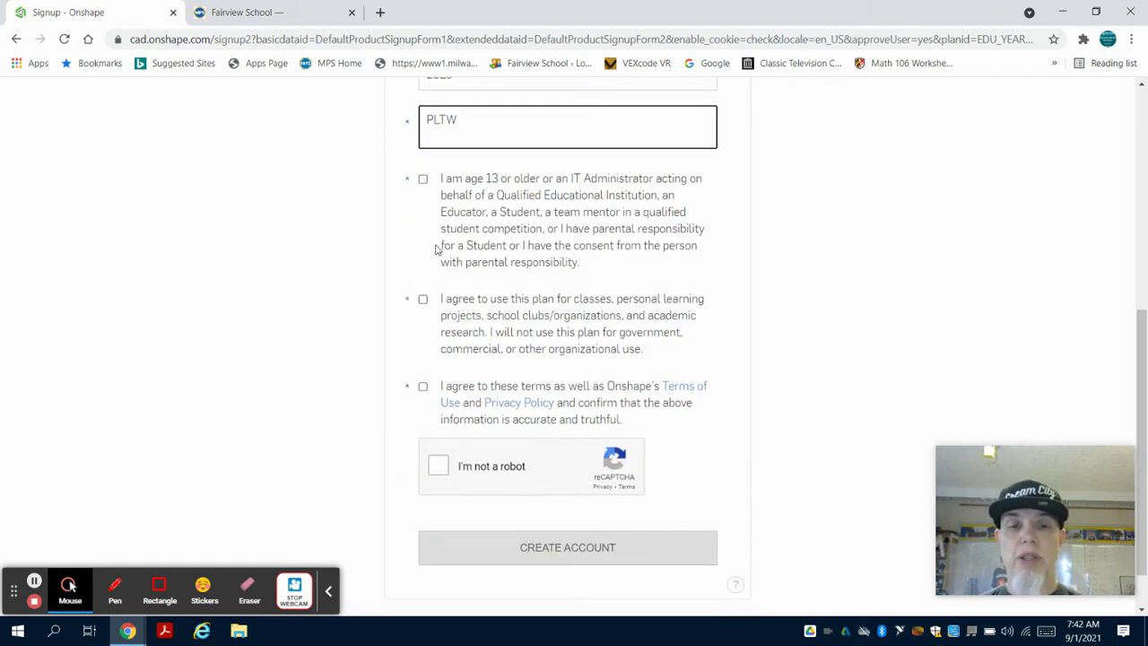
click(423, 178)
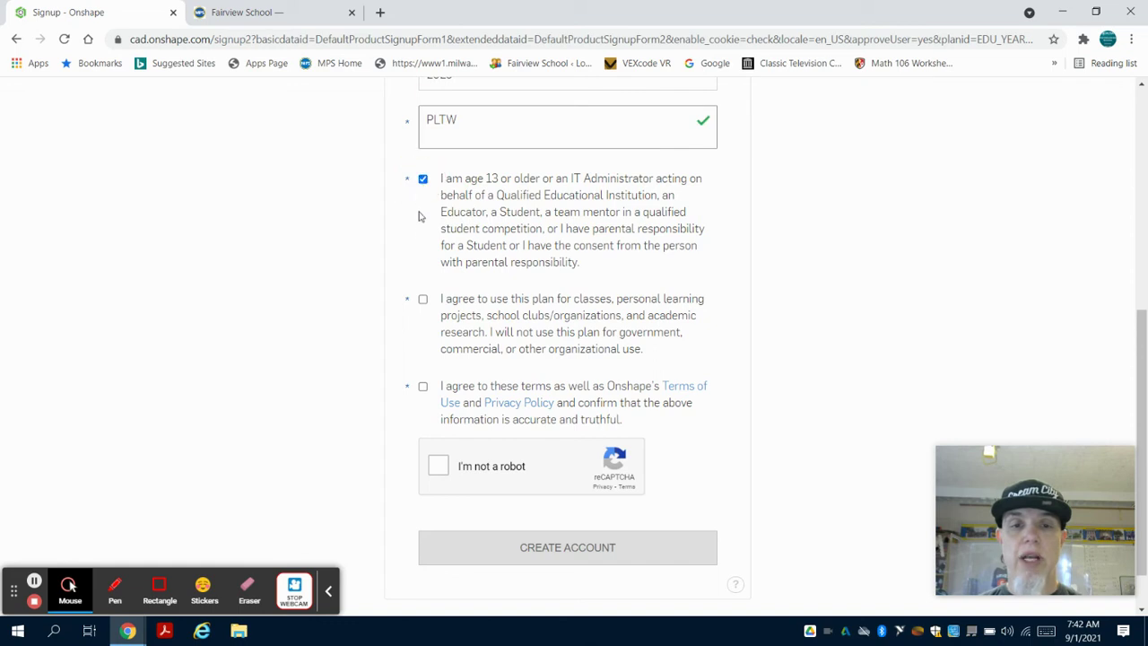
click(423, 299)
click(423, 386)
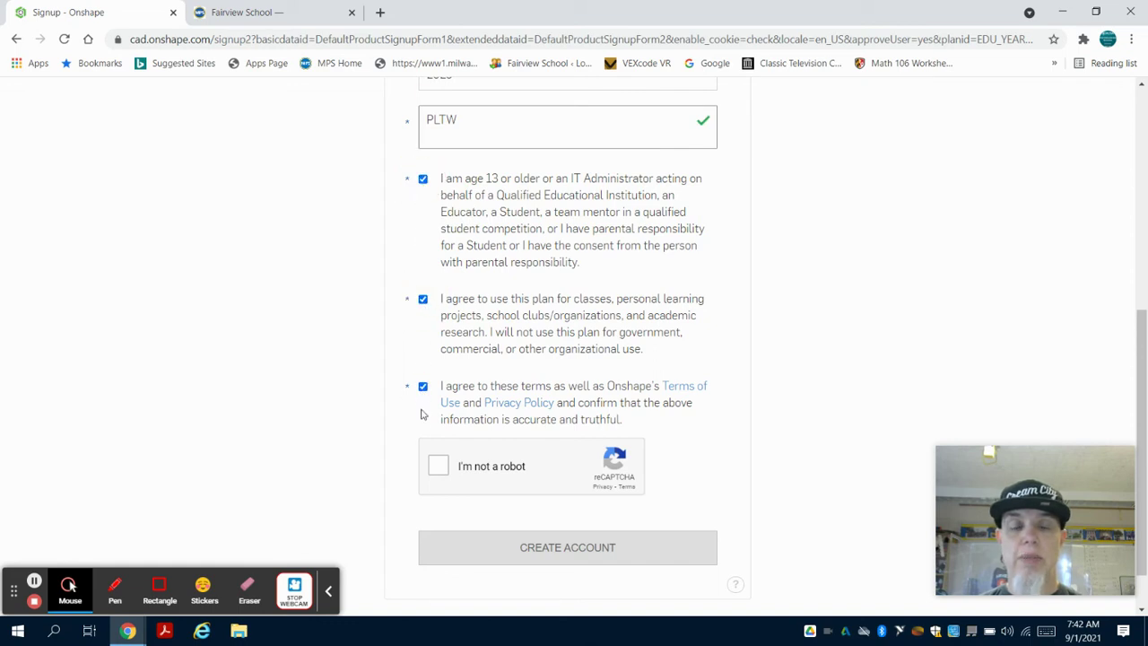
scroll(420, 433, down, 1)
click(440, 409)
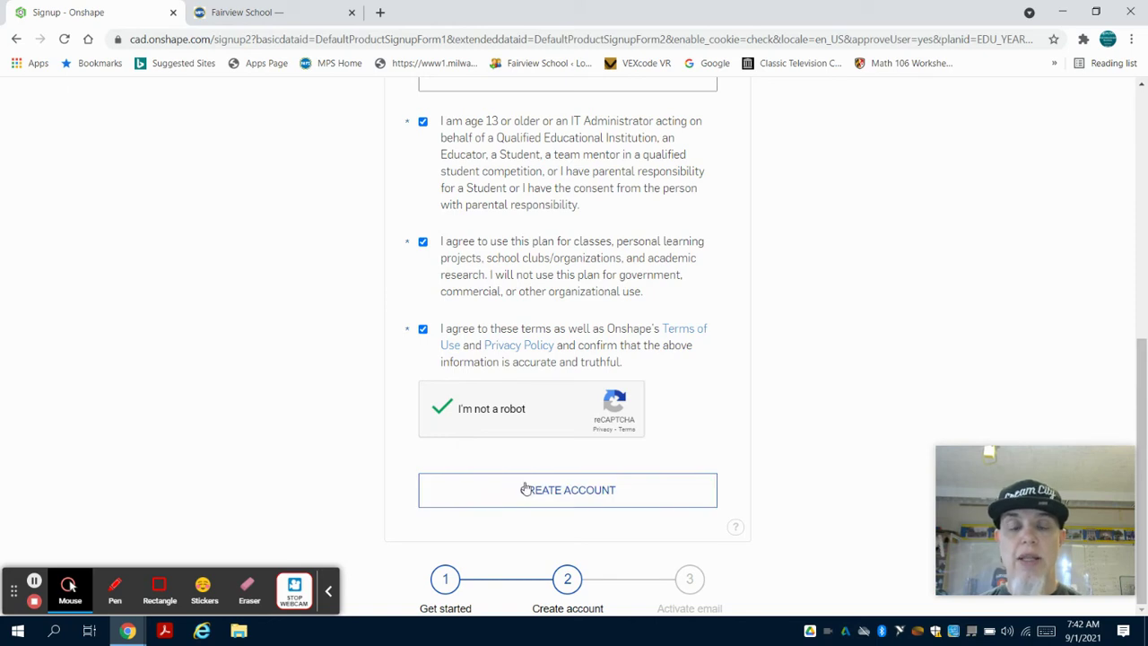
click(526, 489)
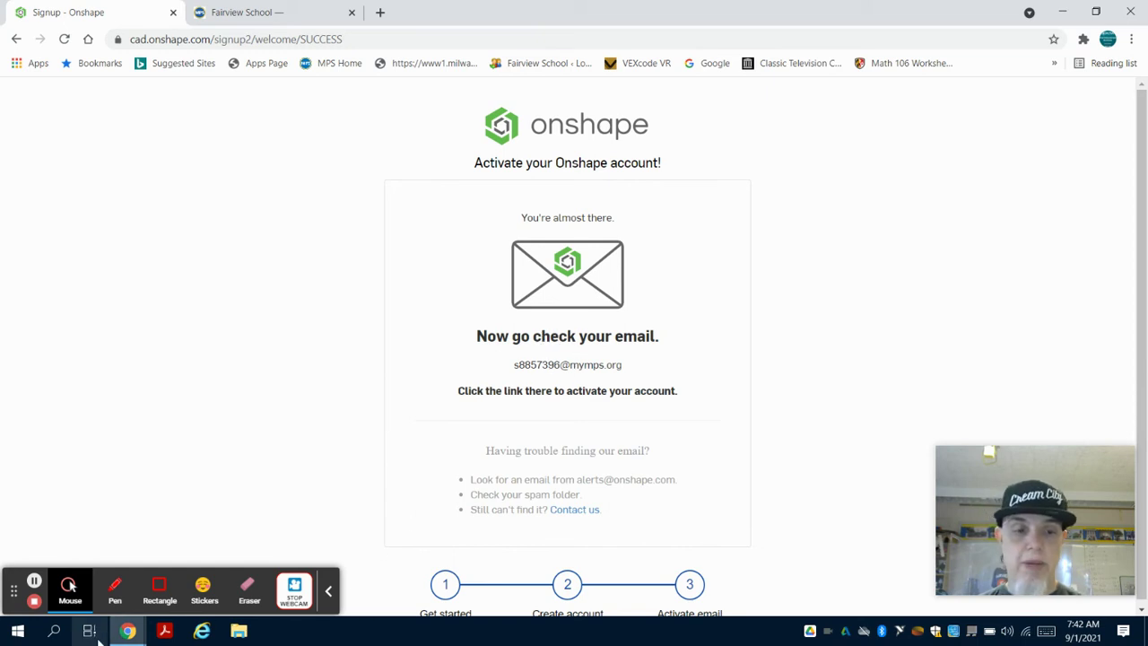
In the Milwaukee Public Schools window, go to gmail.com and choose Sign in.
click(129, 630)
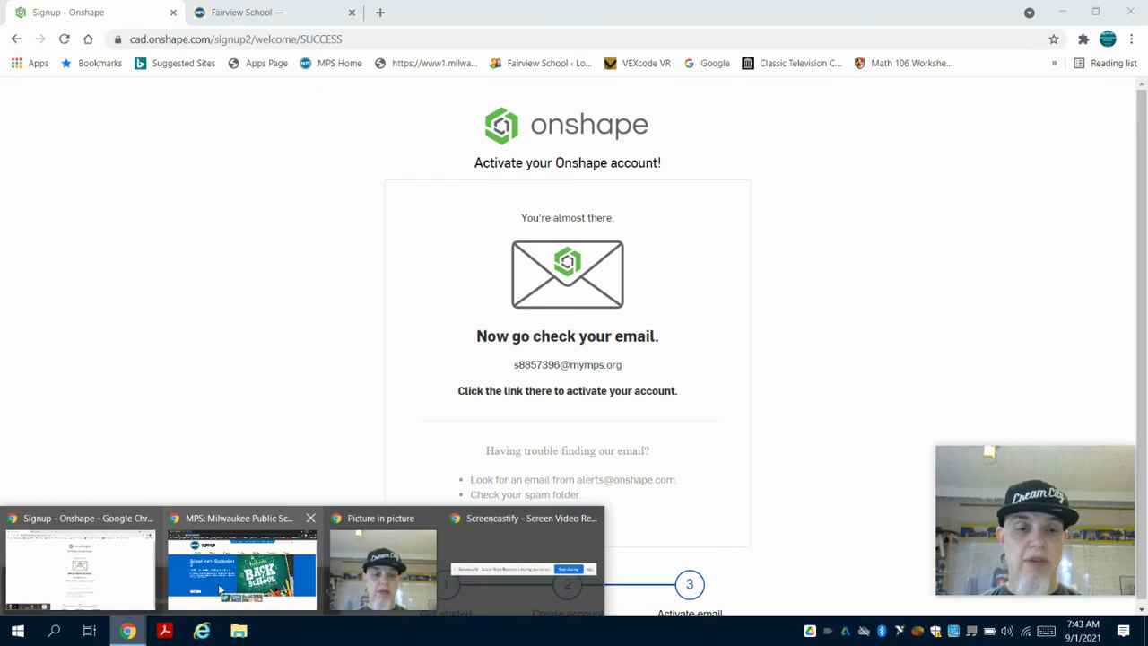
click(218, 583)
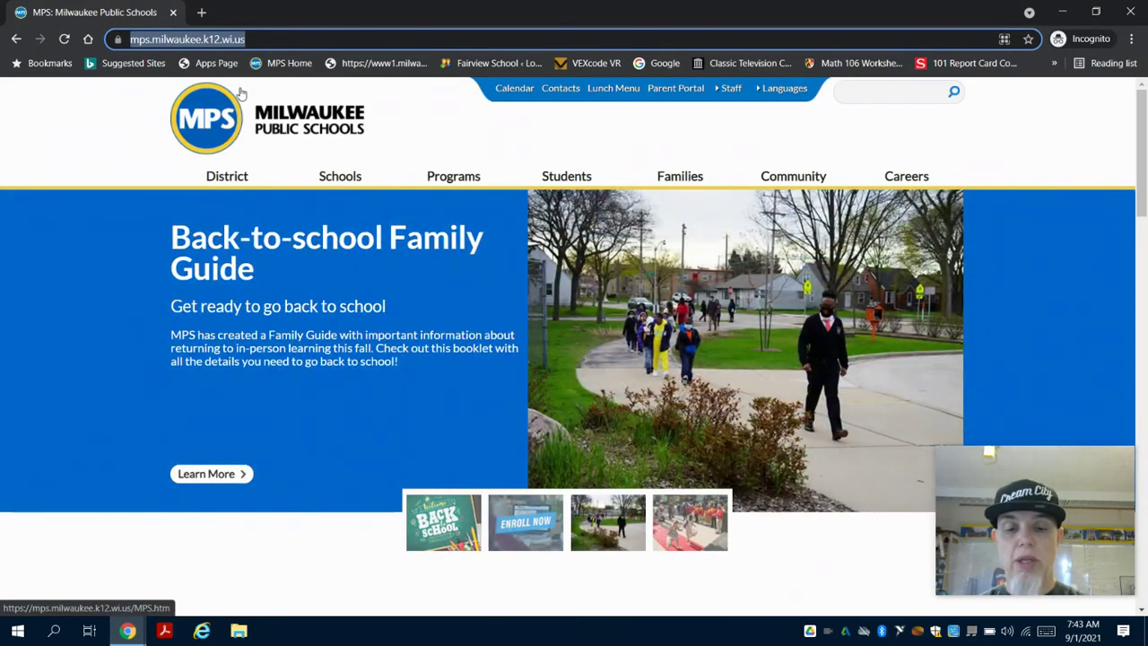
text(gma)
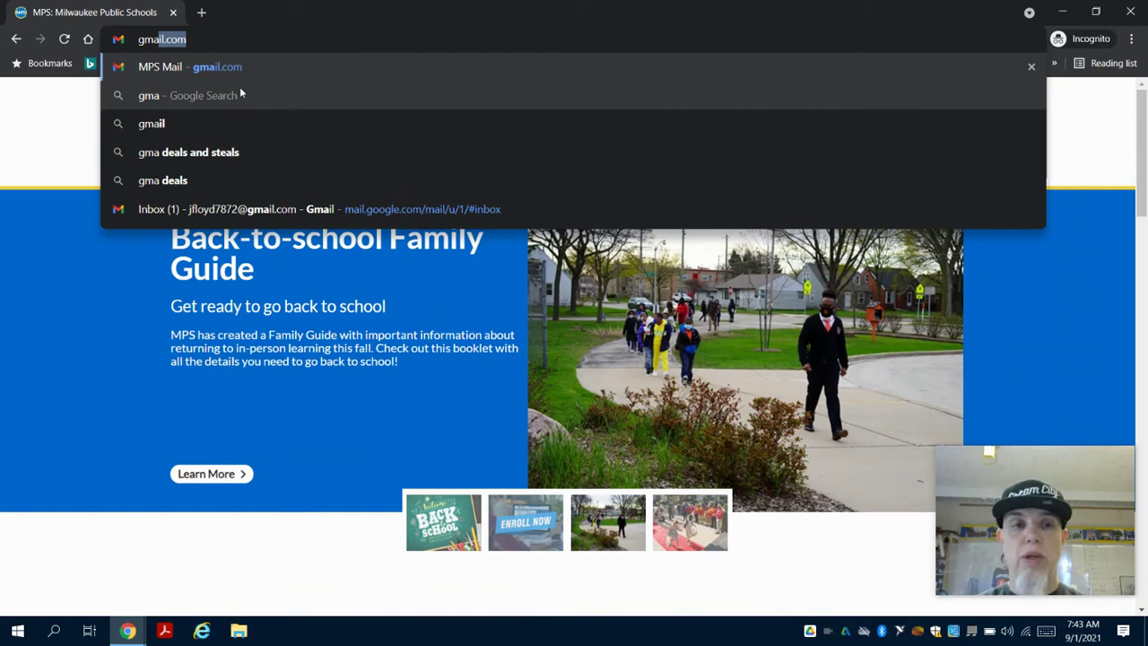
key(Return)
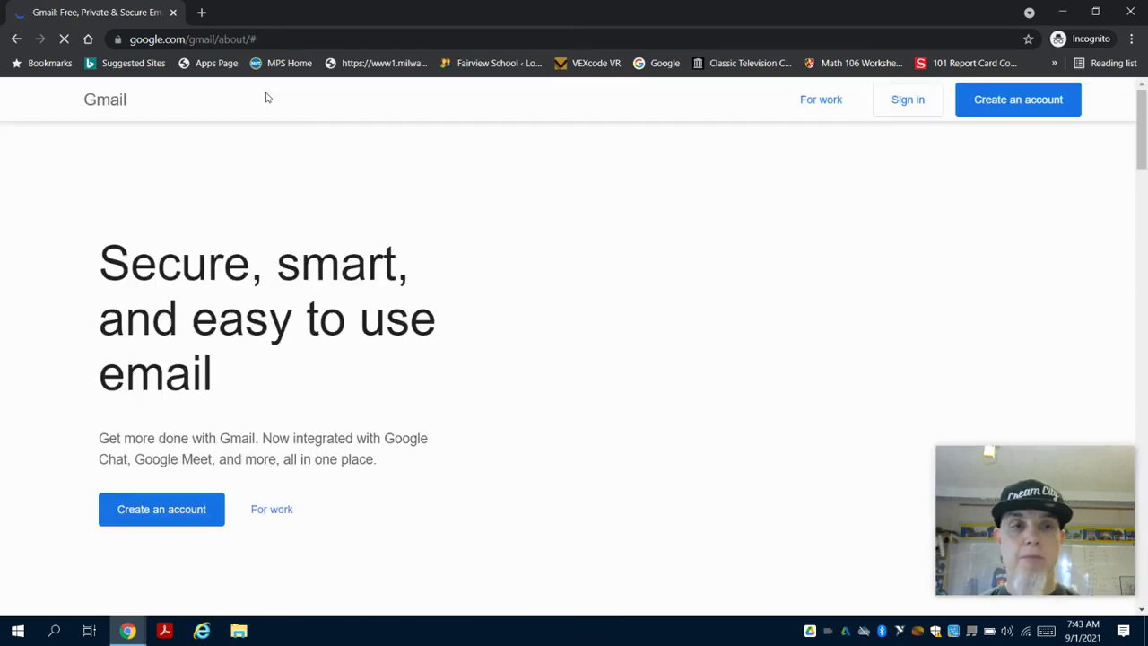
click(904, 100)
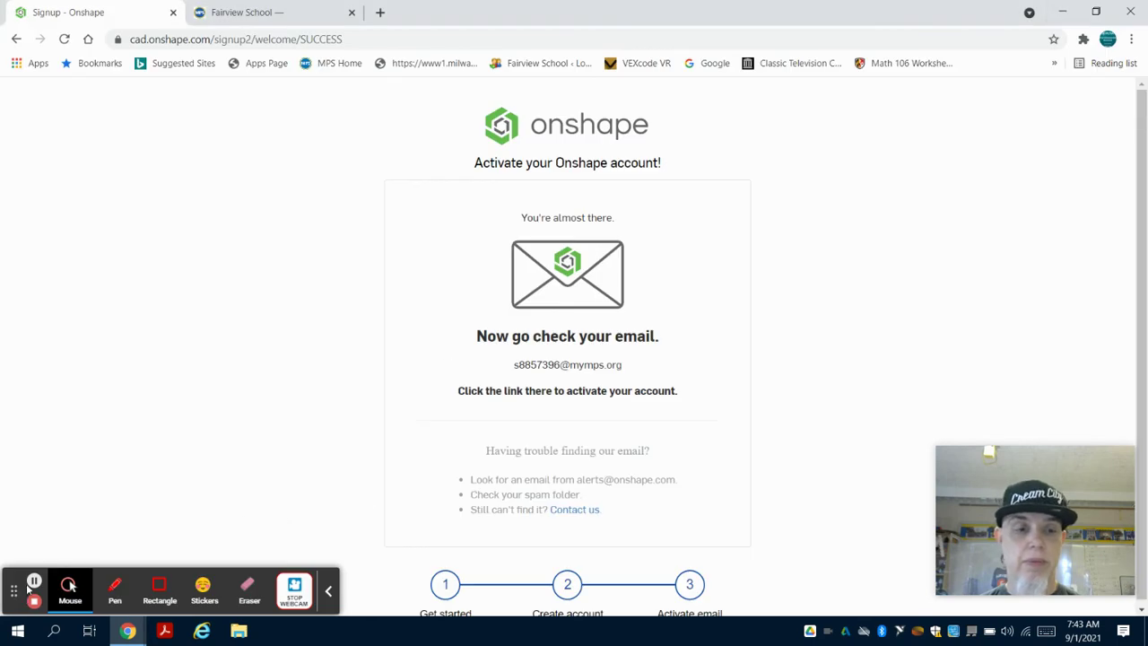
In the Gmail inbox, open 'Your Onshape account is ready' and follow its activation link.
click(34, 585)
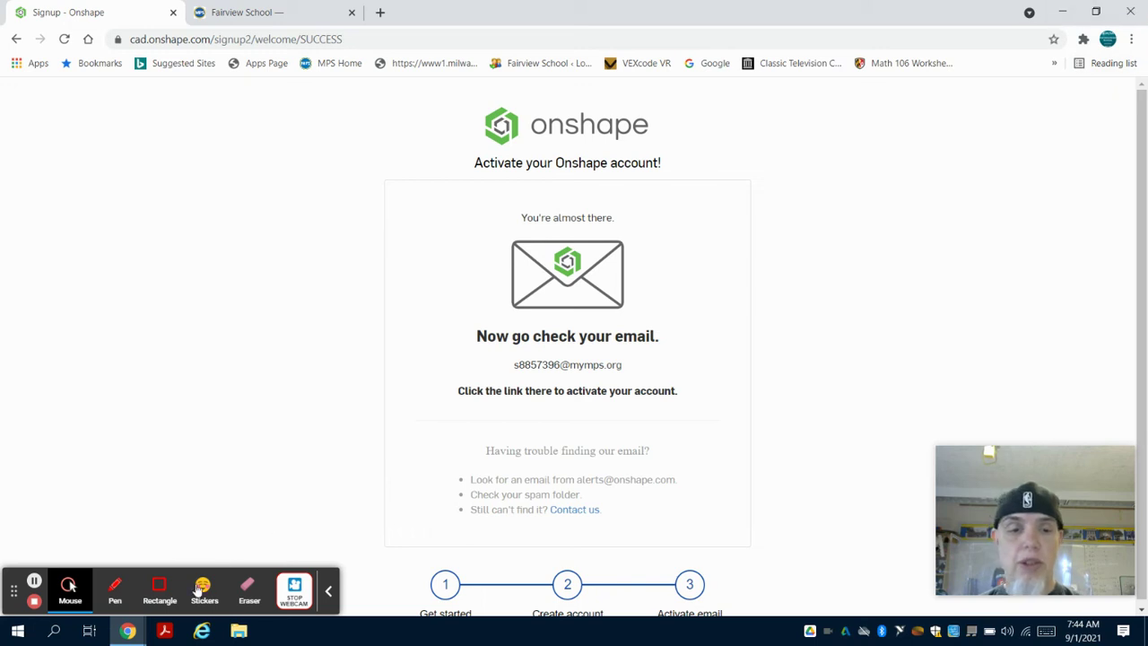
mouse_move(129, 630)
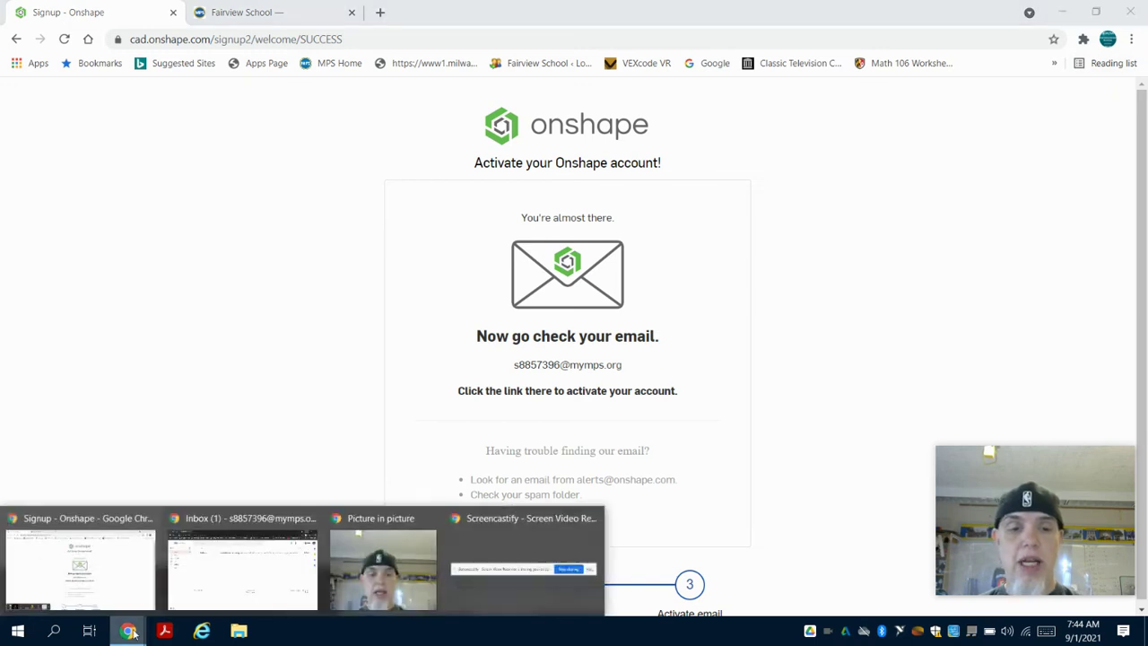
click(228, 576)
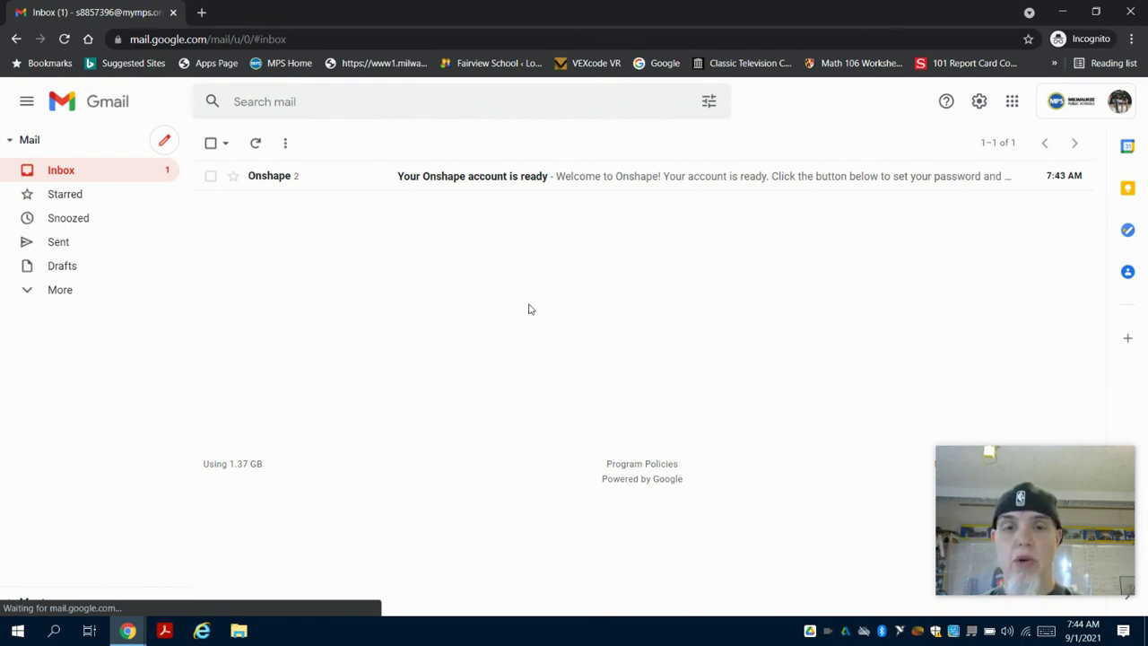
click(484, 184)
scroll(496, 305, down, 1)
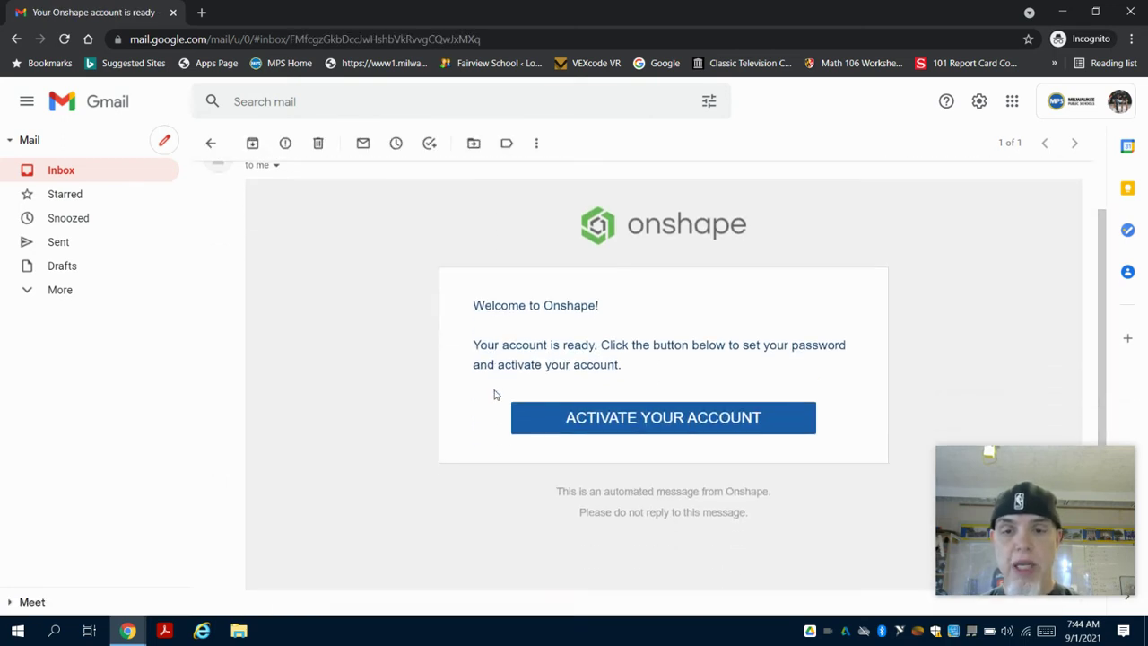
click(618, 422)
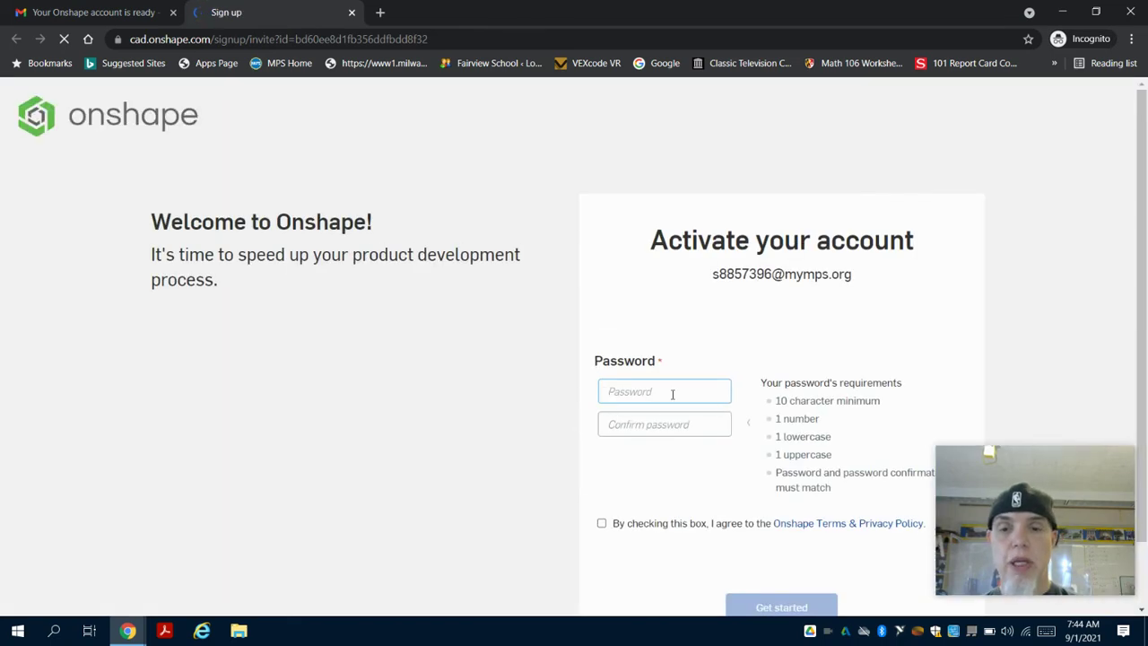
Enter a password twice, accept the Terms & Privacy Policy, and click Get started.
scroll(678, 359, down, 1)
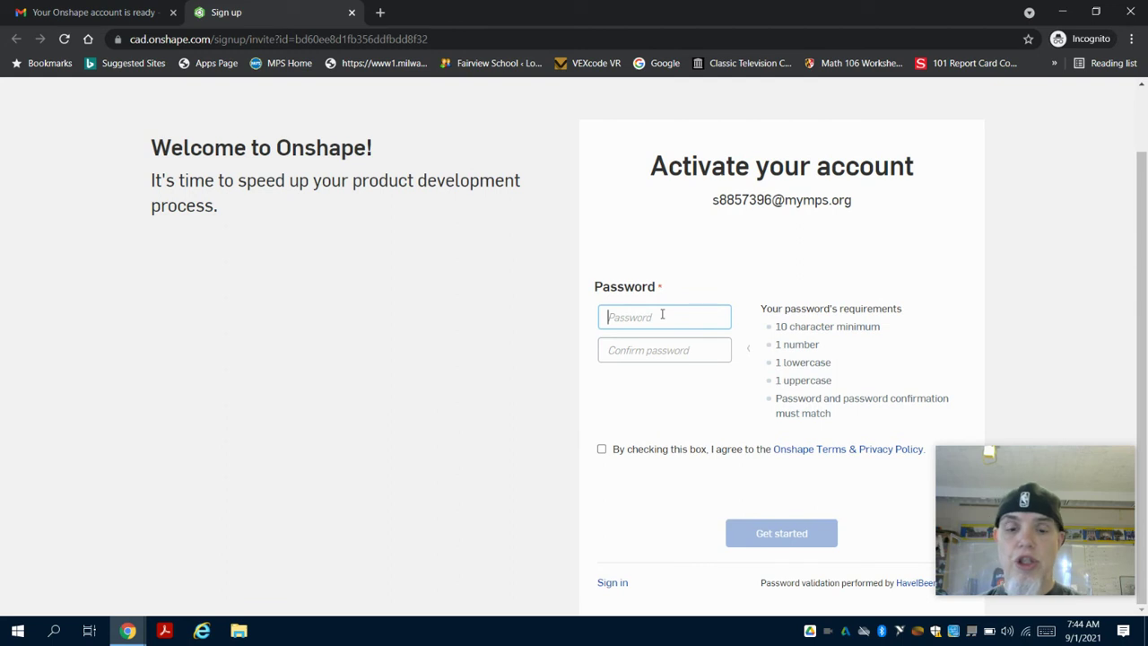
text(P)
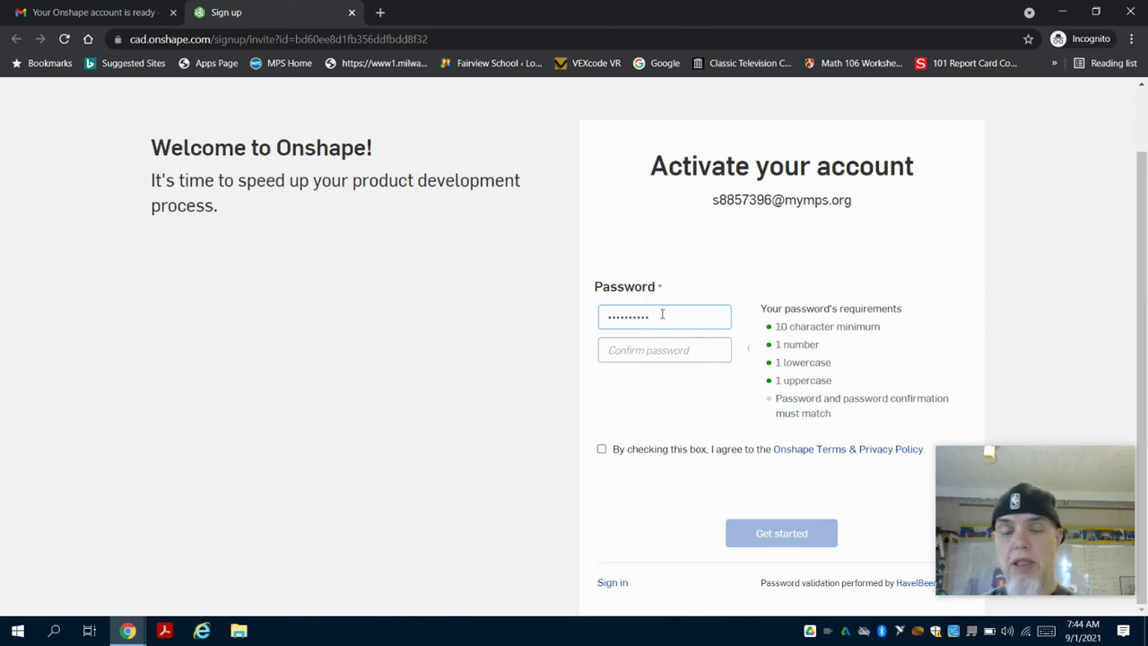
key(Tab)
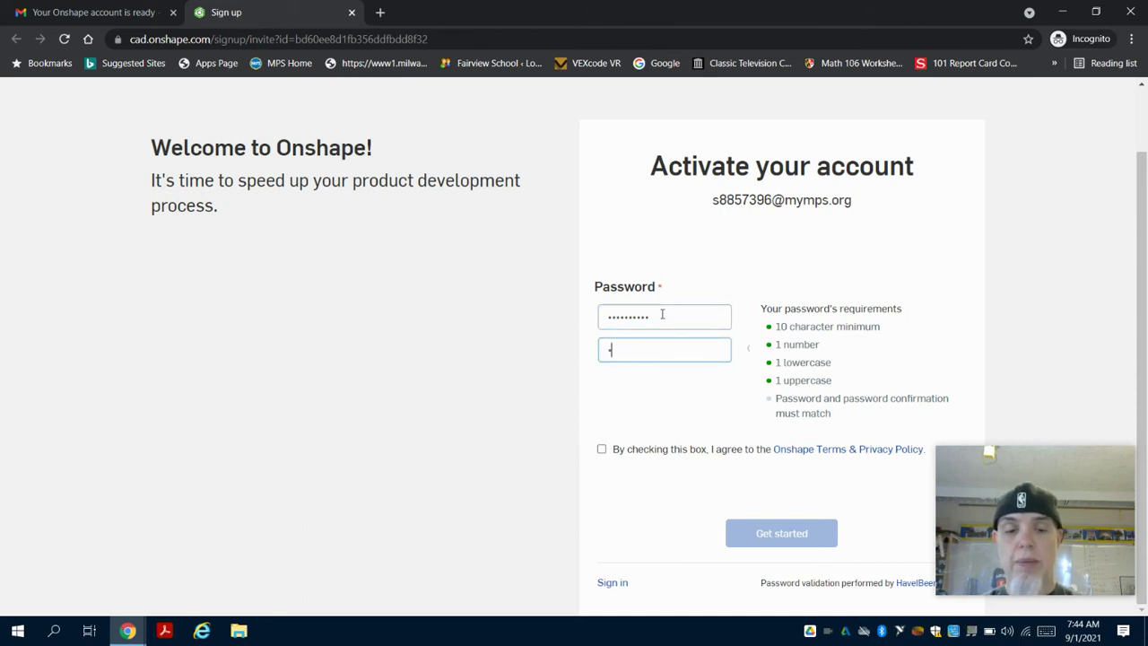
text(••••••••)
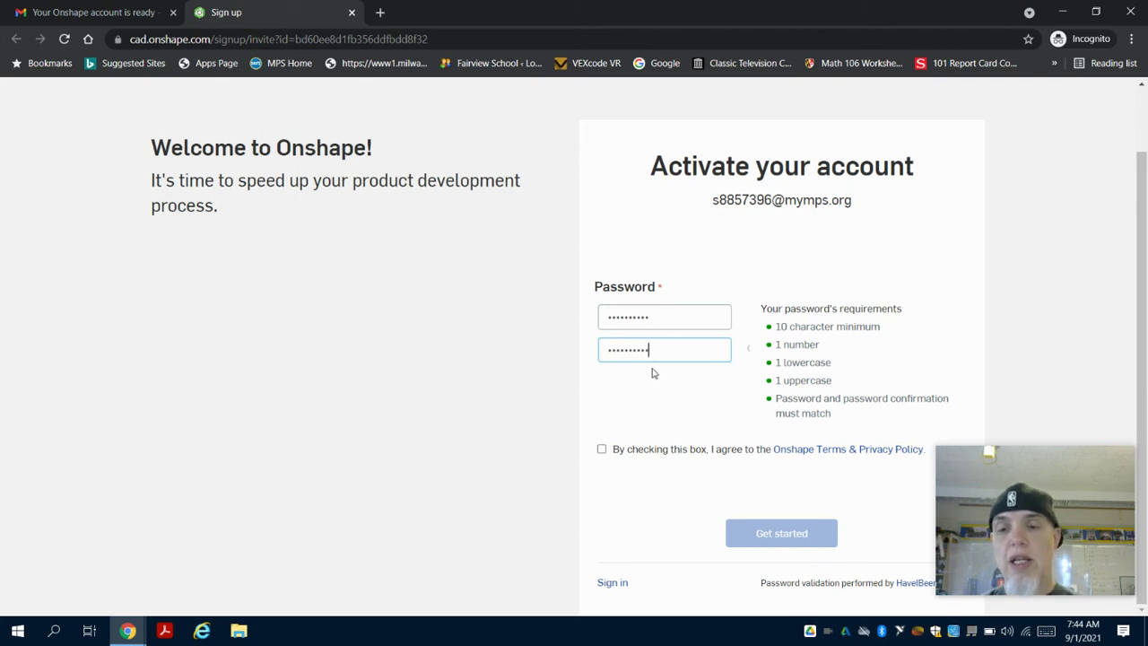
click(602, 450)
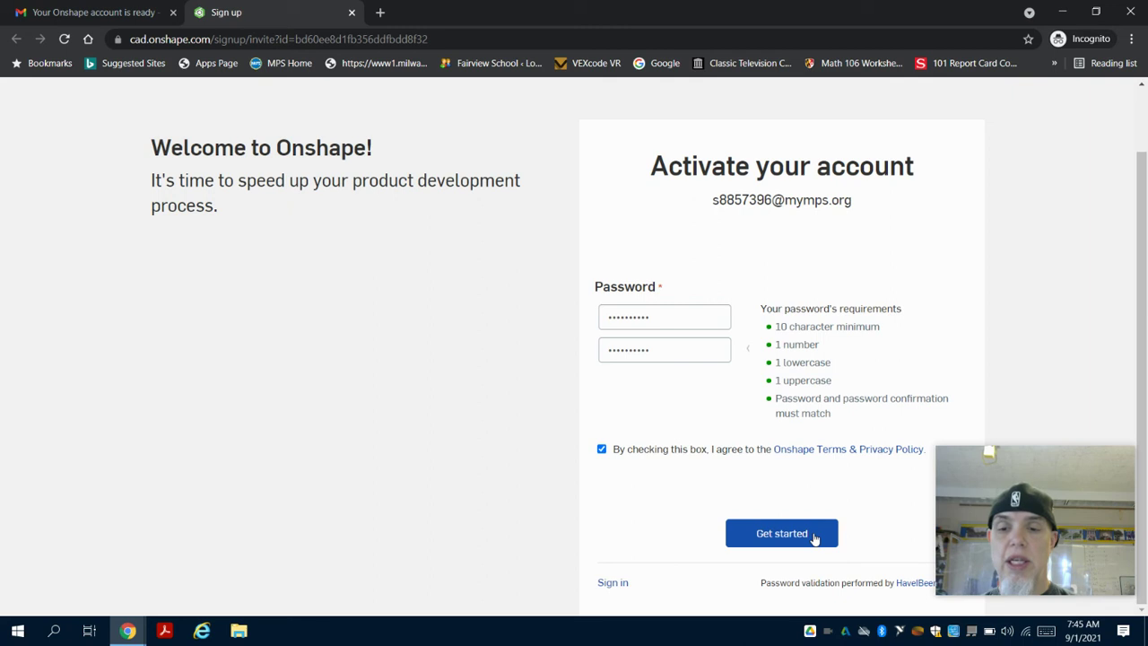
click(815, 536)
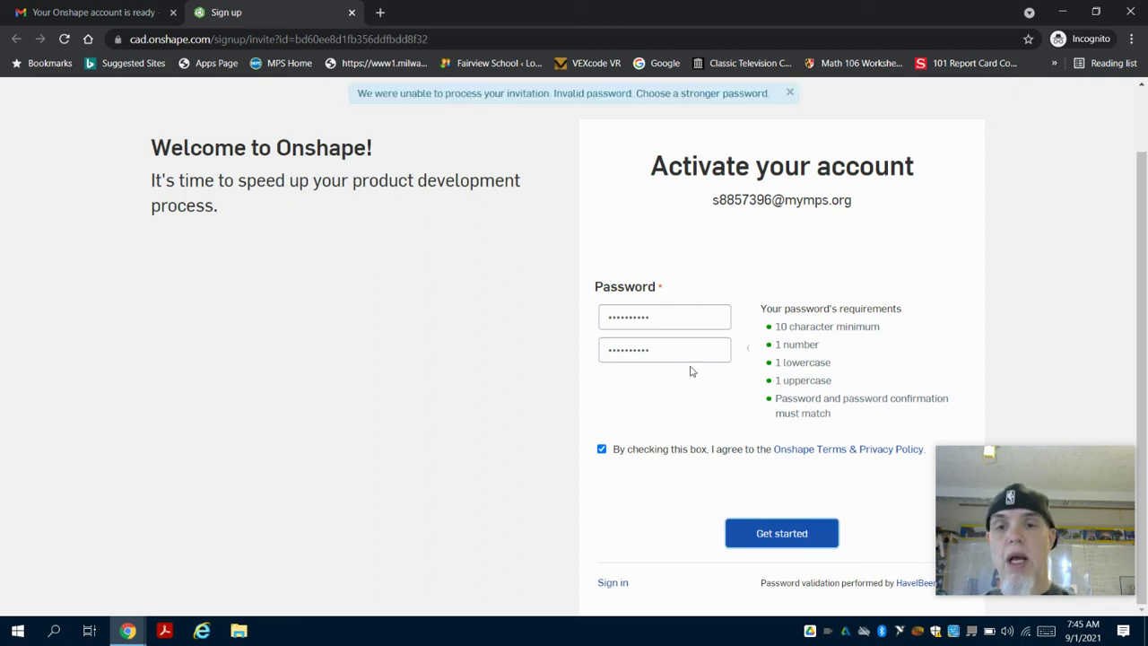
Replace both password entries with a longer password and resubmit with Get started.
drag(675, 316, 567, 320)
text(Abcd)
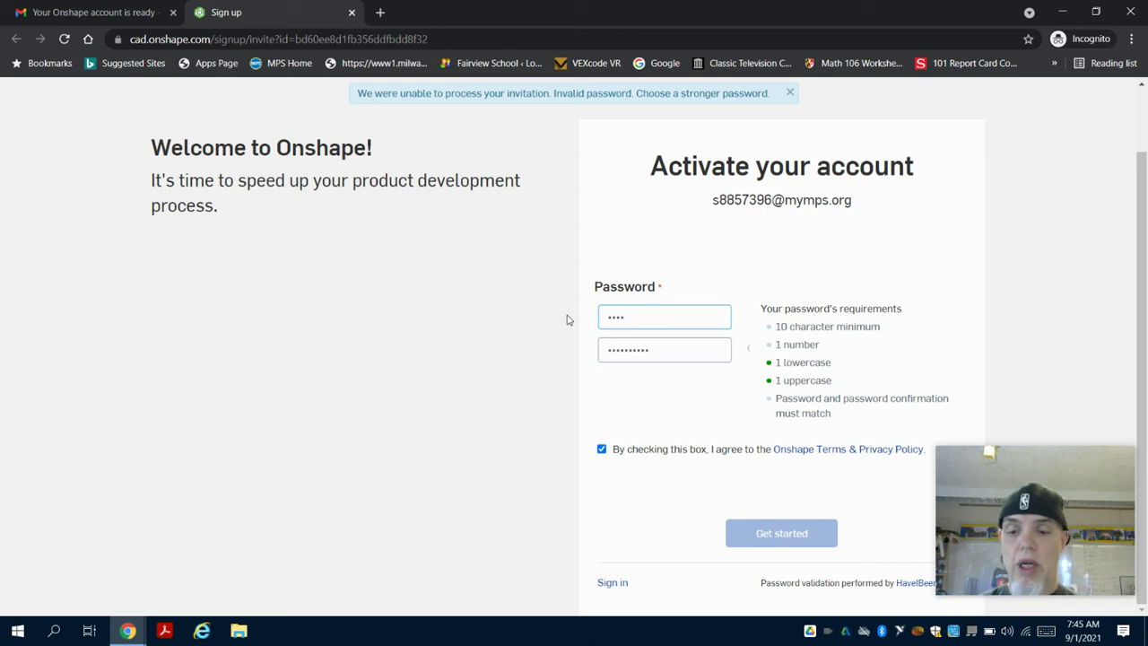
text(12)
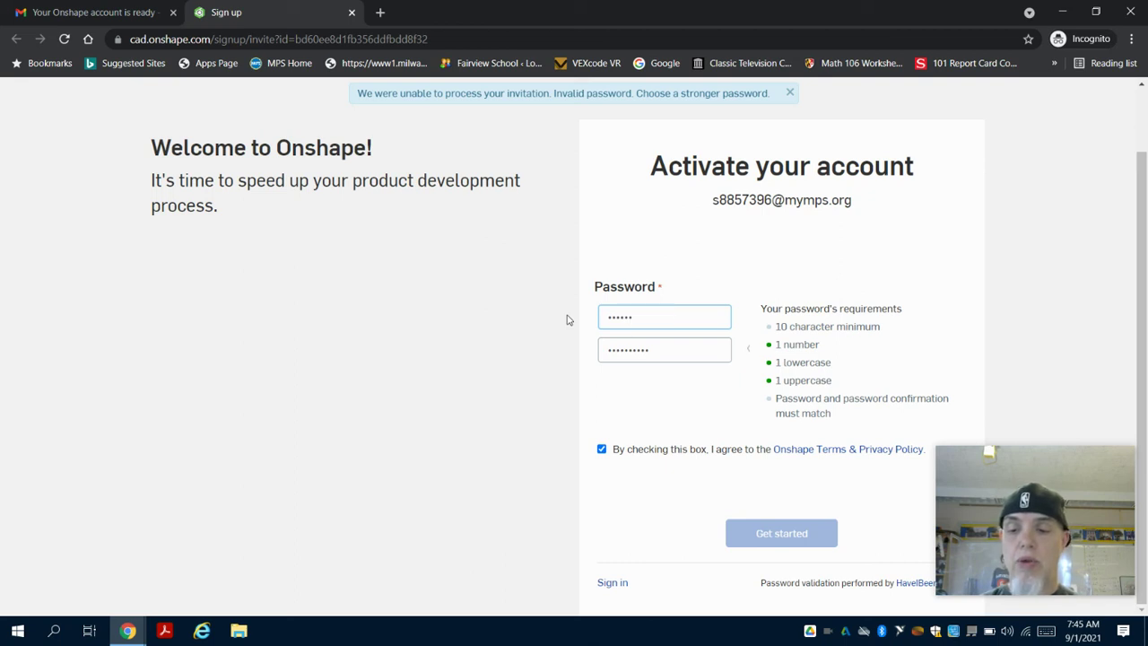
text(3456)
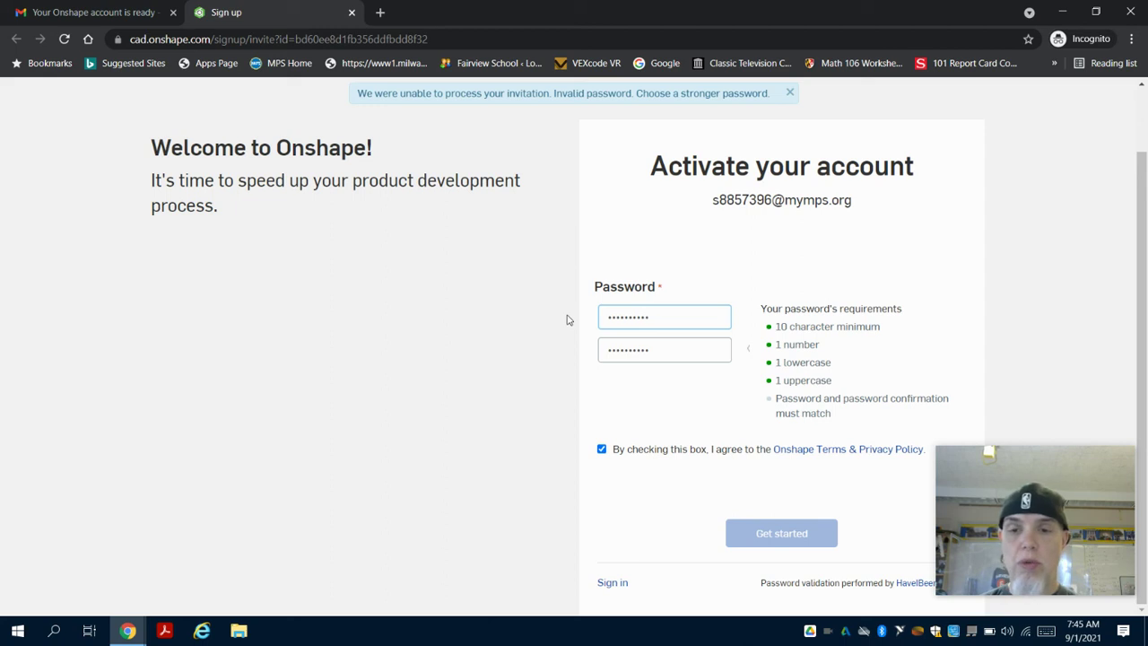
click(651, 350)
drag(653, 351, 451, 346)
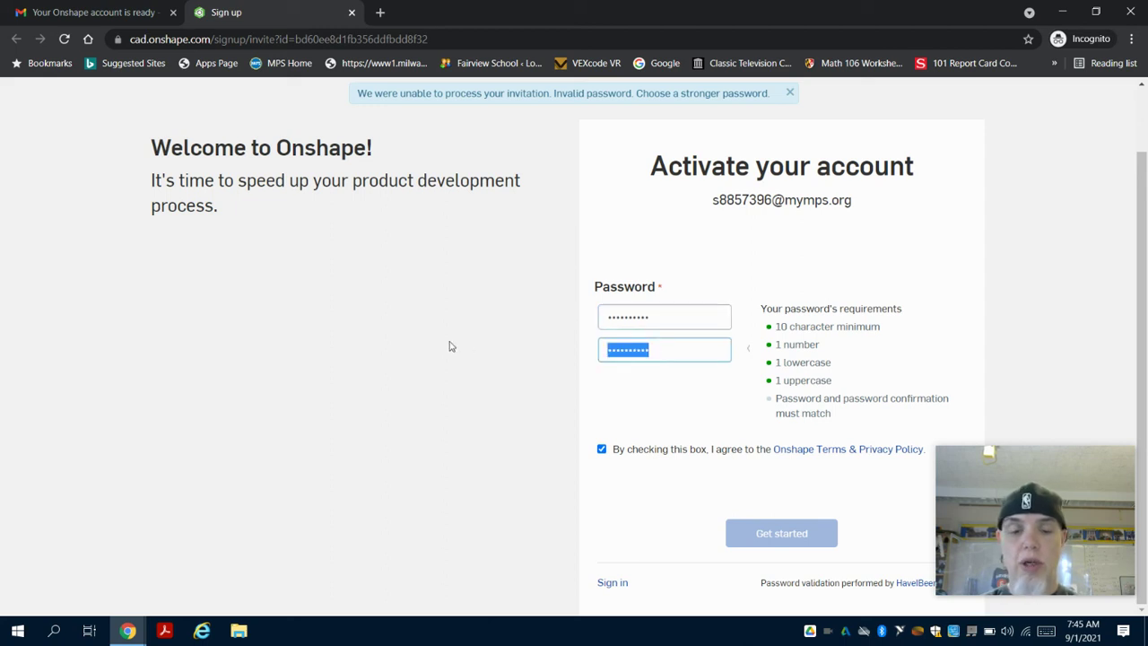
text(Pass)
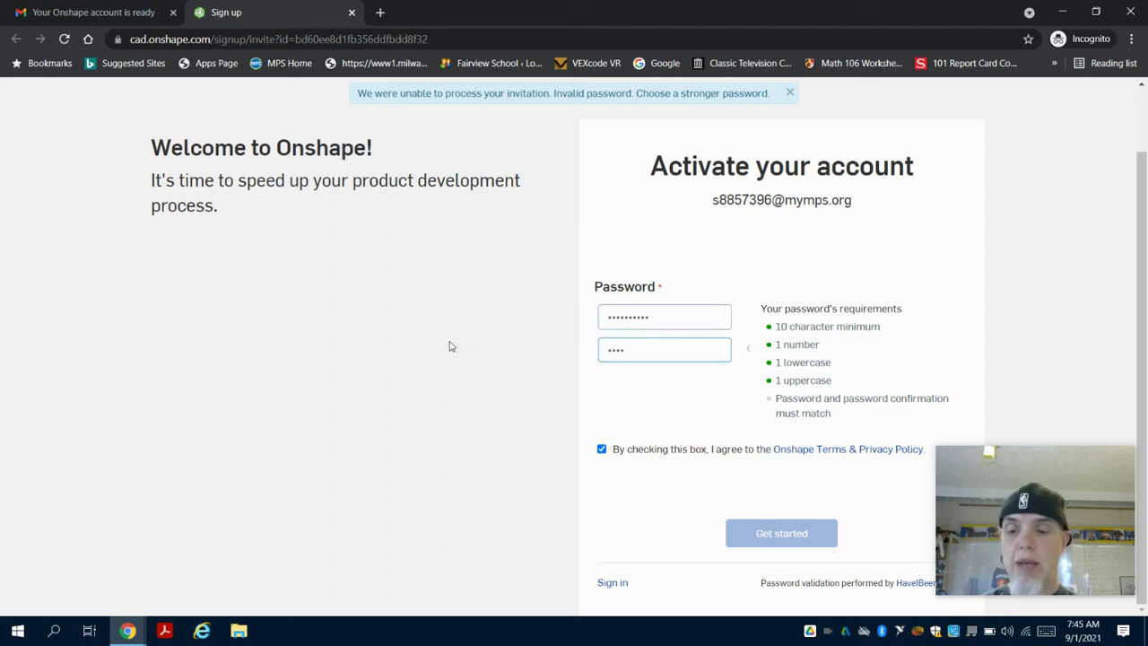
text(1234)
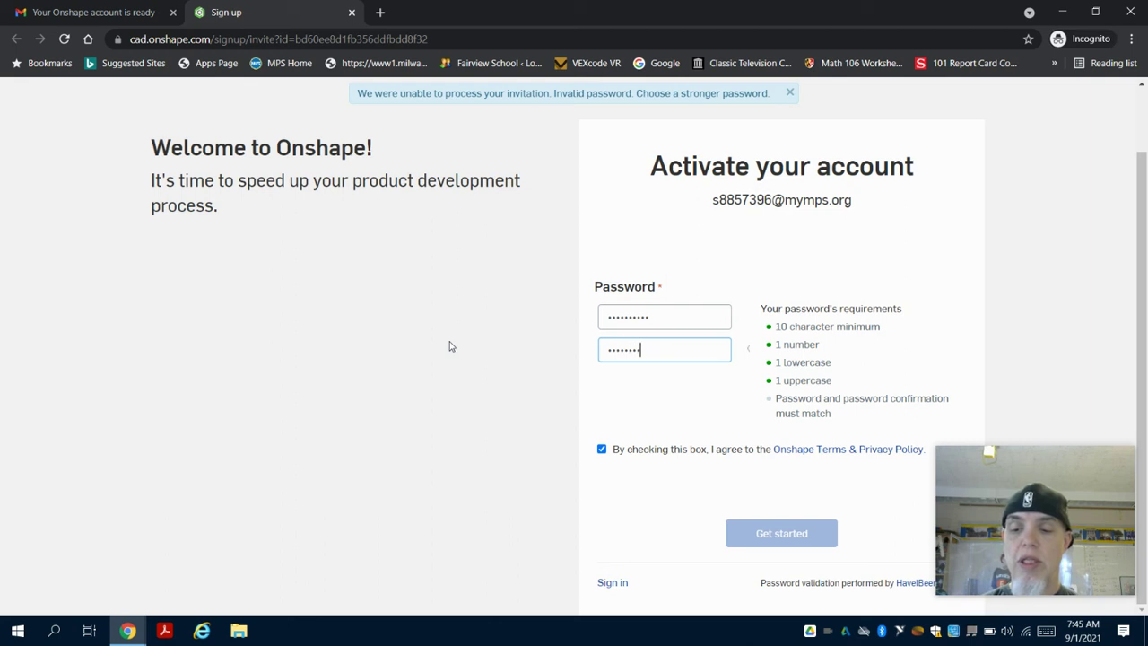
text(56)
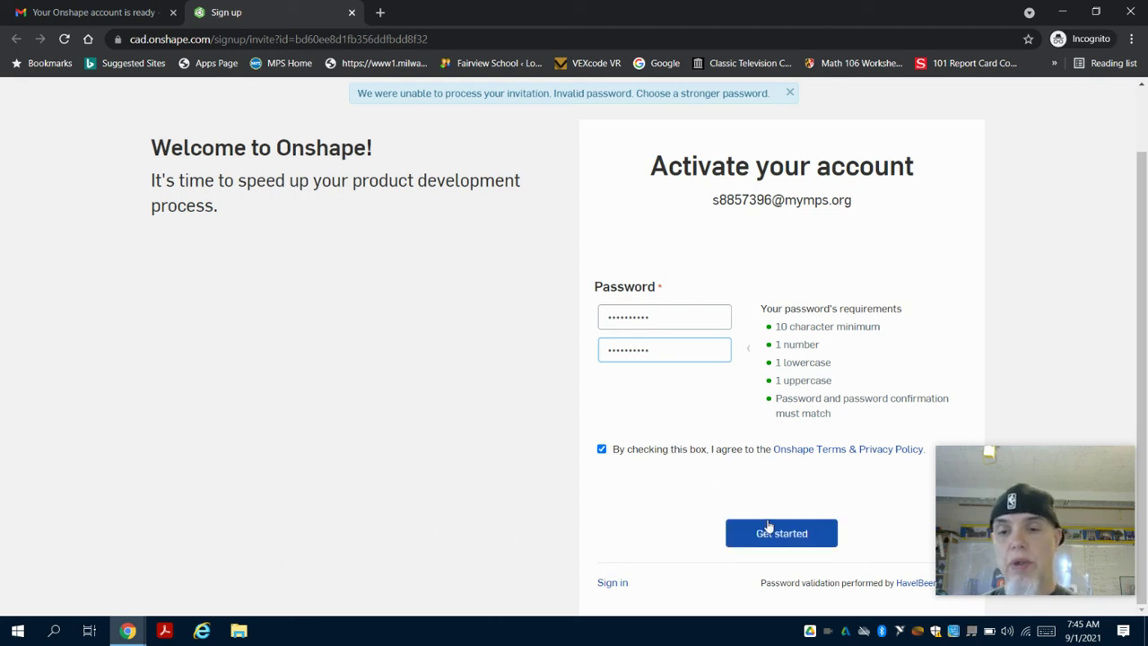
click(768, 528)
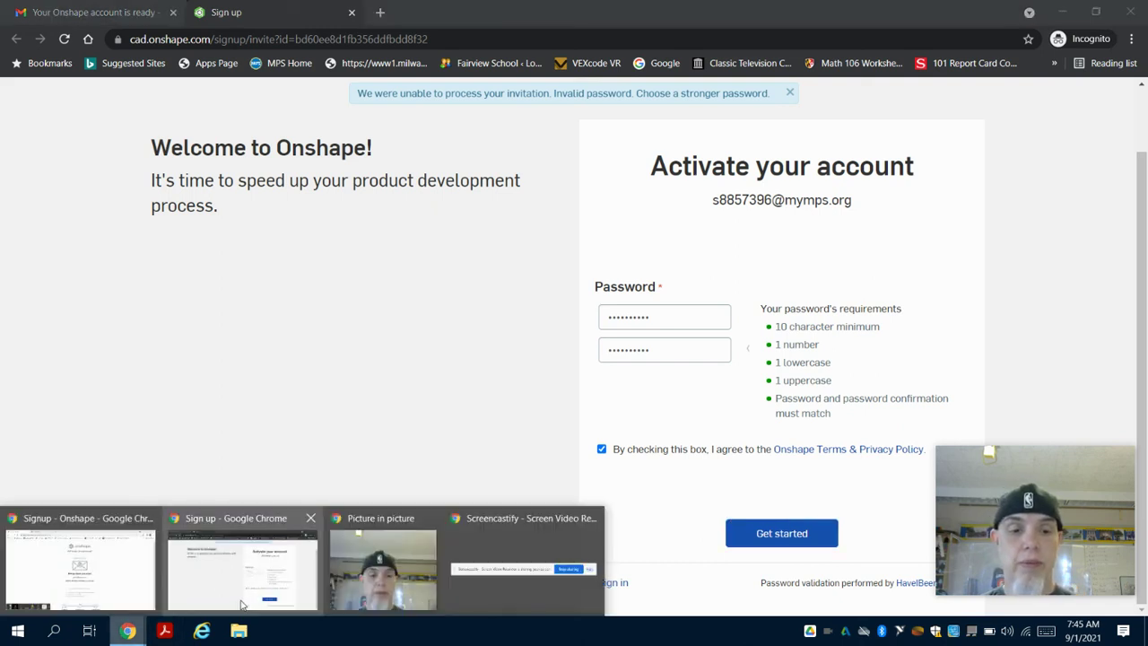
Rearrange the browser windows and bring the password sign-up window back to the front.
click(133, 628)
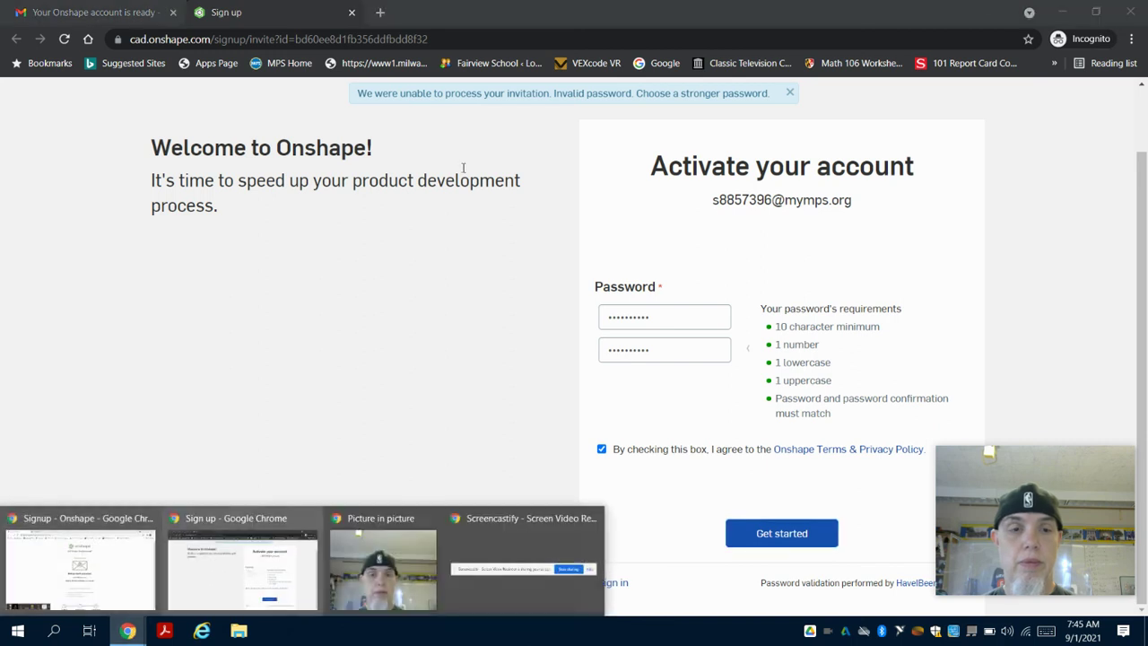
click(1074, 18)
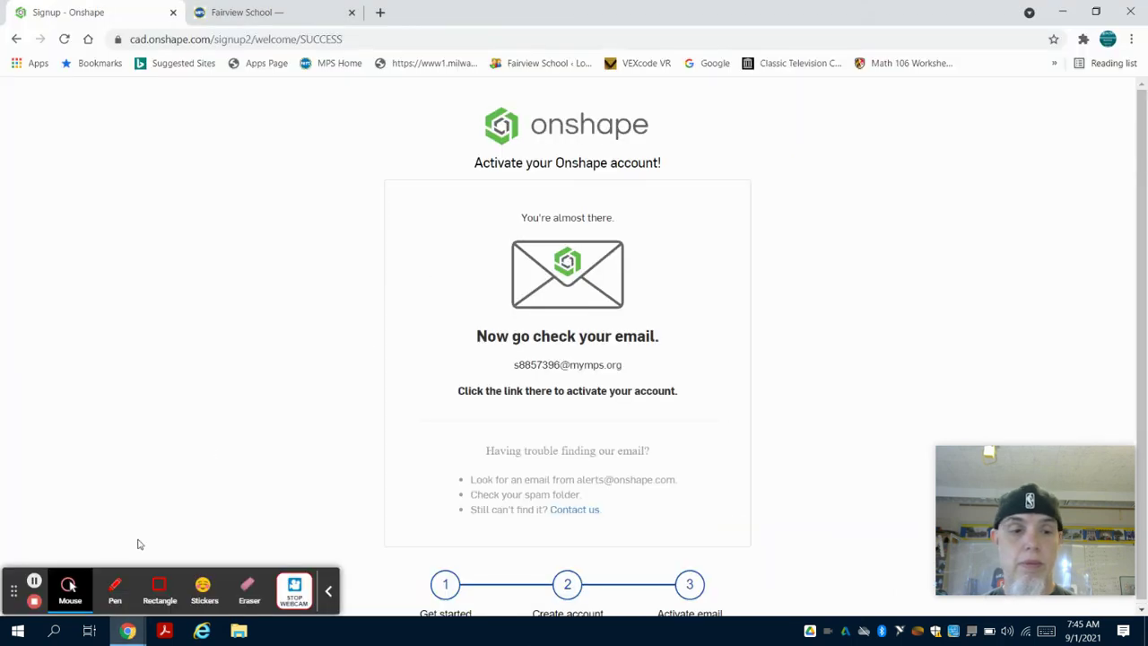
click(128, 631)
click(235, 570)
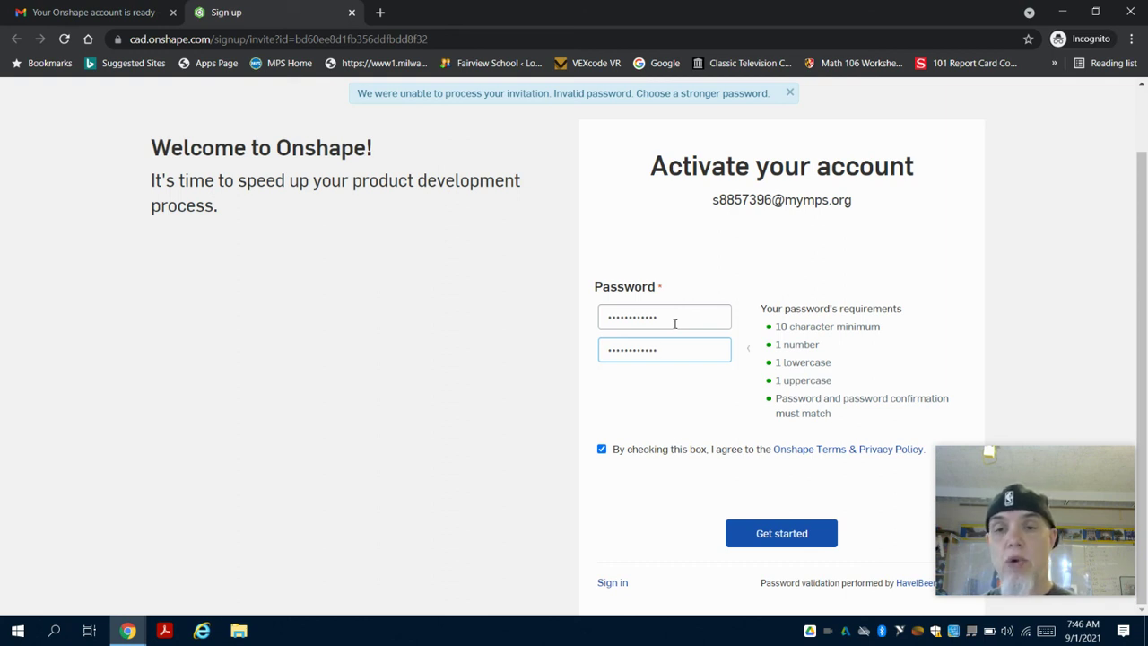
Submit the activation with the stronger password to create the Onshape account.
click(770, 534)
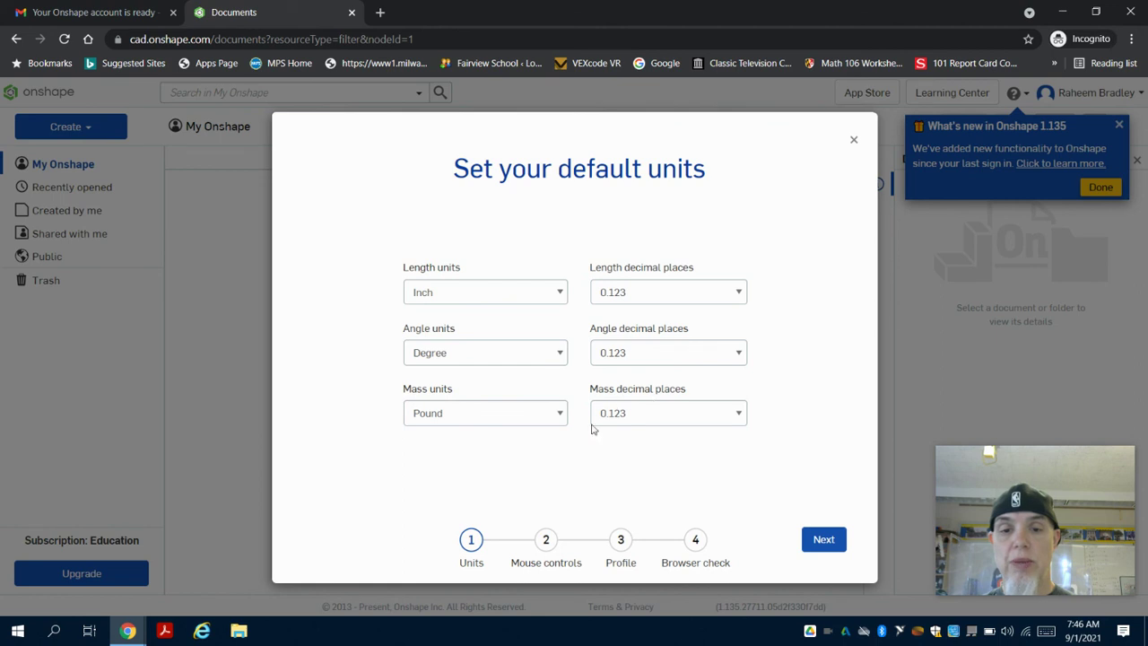
Accept the Inch/Degree/Pound units, default mouse controls and profile, finish setup, and dismiss What's new.
click(826, 540)
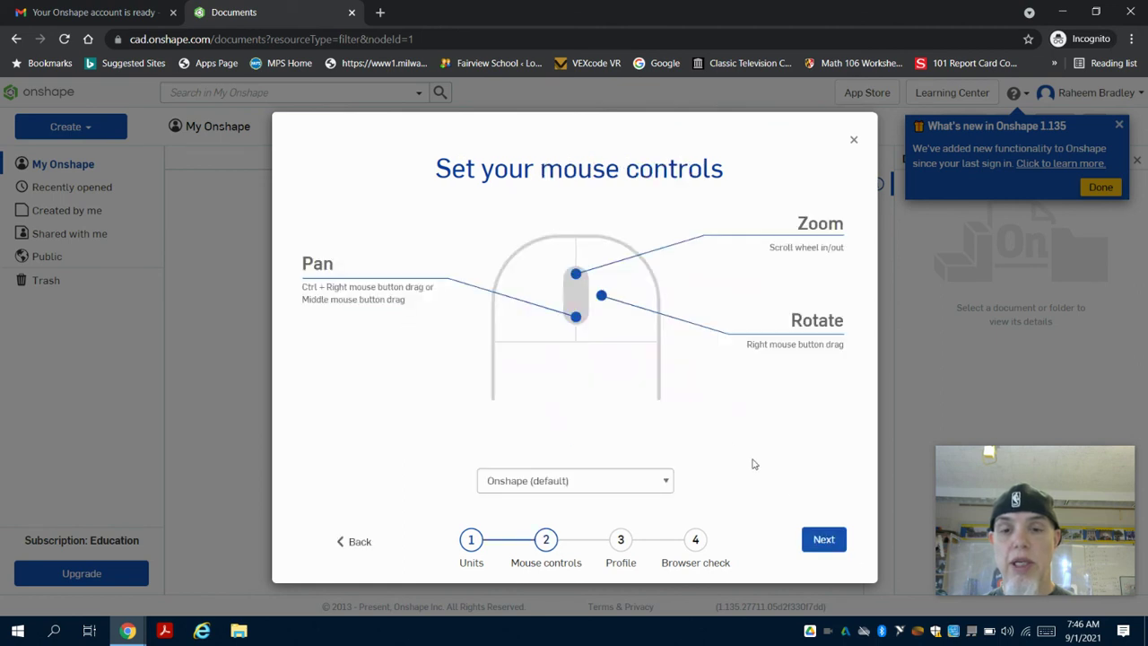
click(821, 538)
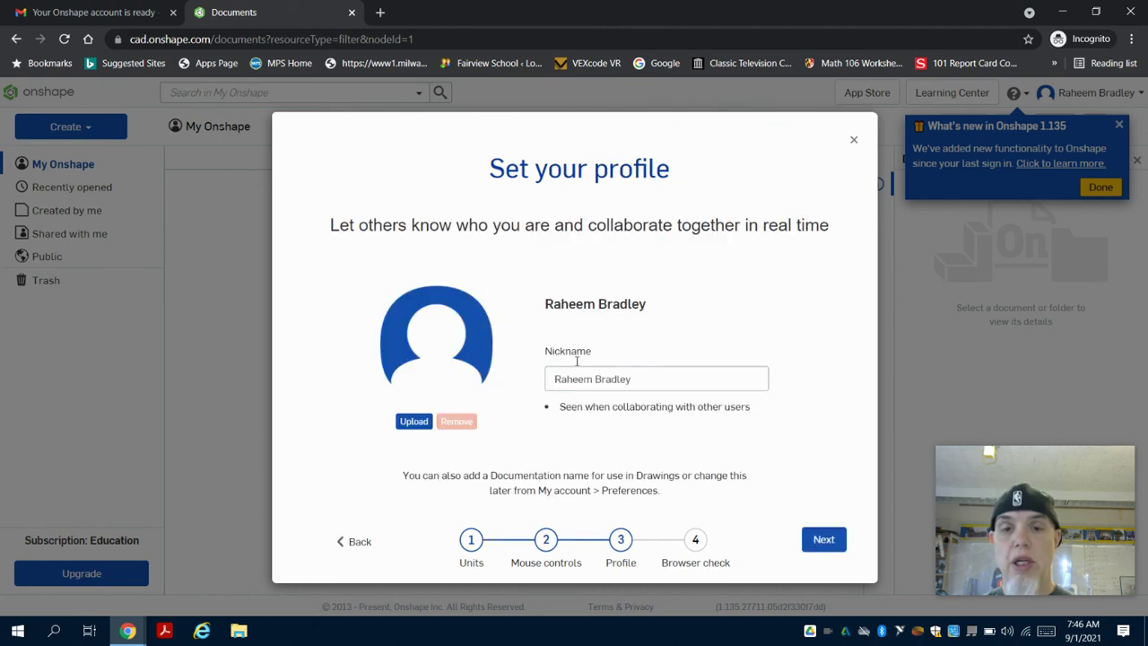
click(841, 541)
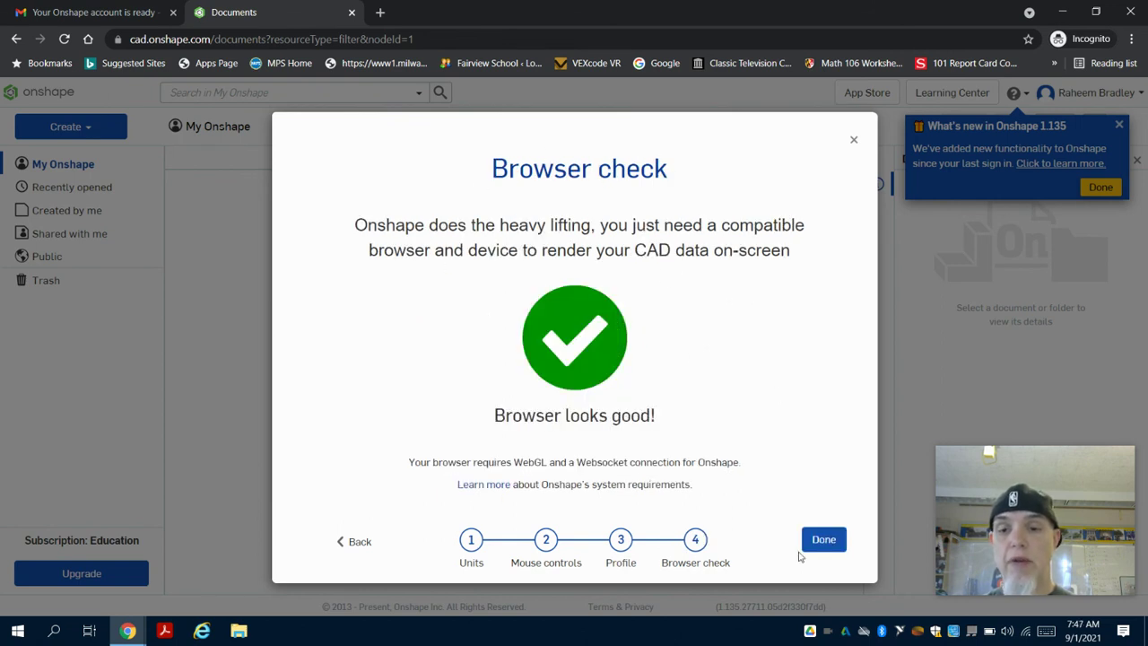
click(817, 538)
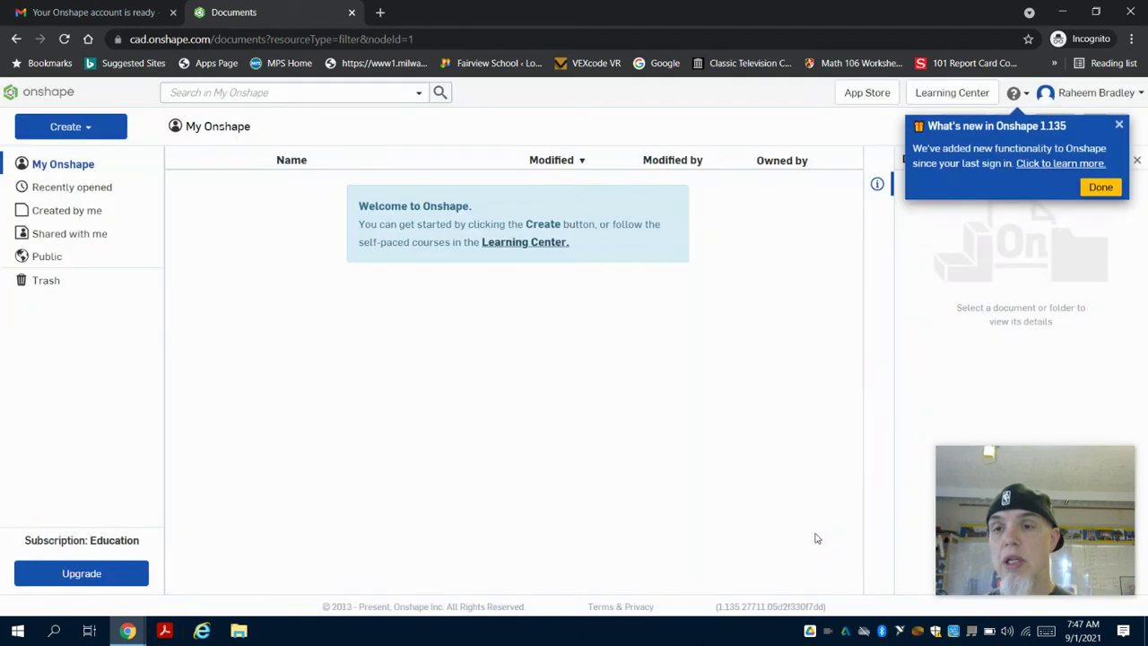
click(1120, 124)
click(1143, 95)
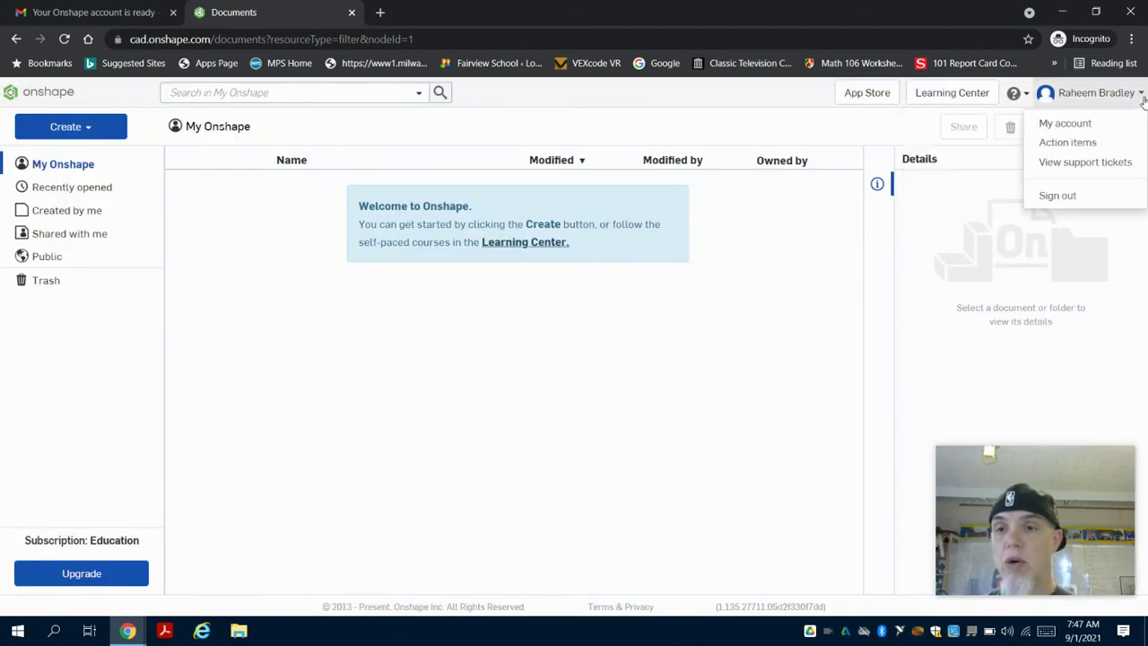